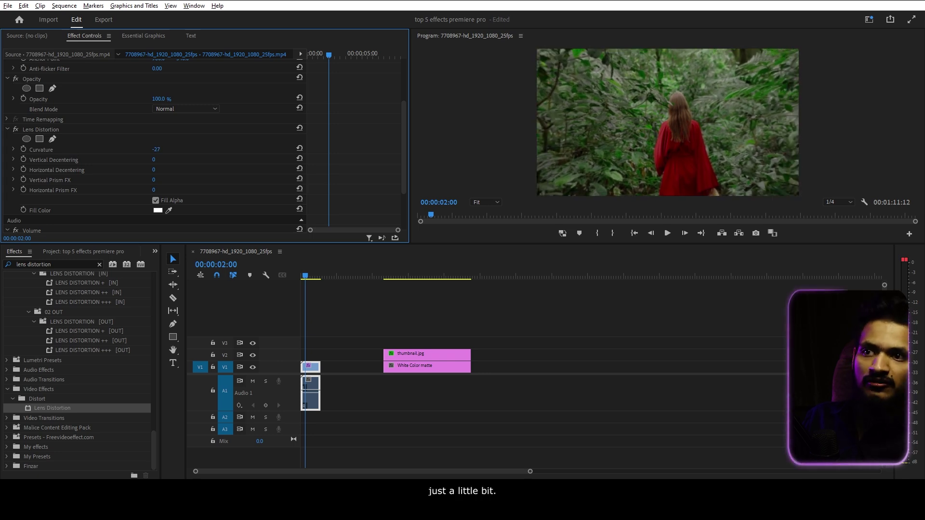
Compare the forest clip with and without Lens Distortion, and remove the effect from the clip.
click(16, 130)
click(16, 129)
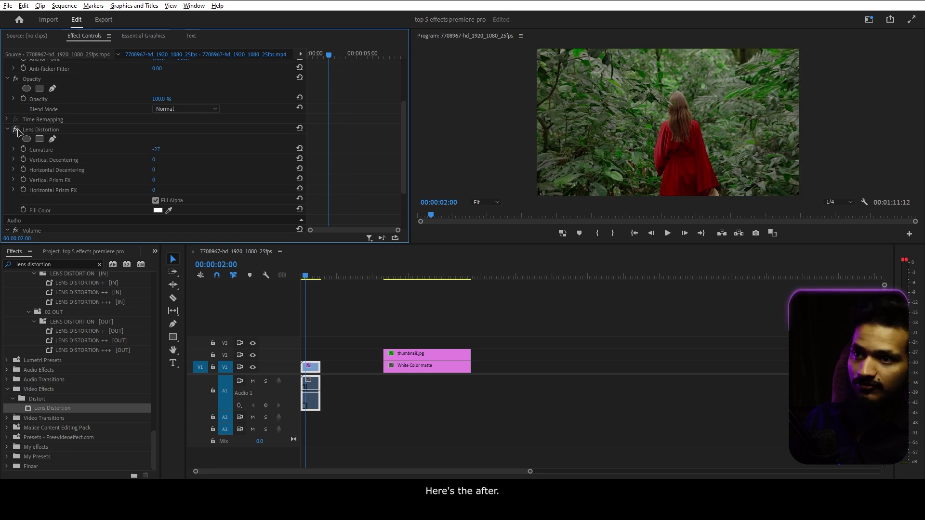
key(Delete)
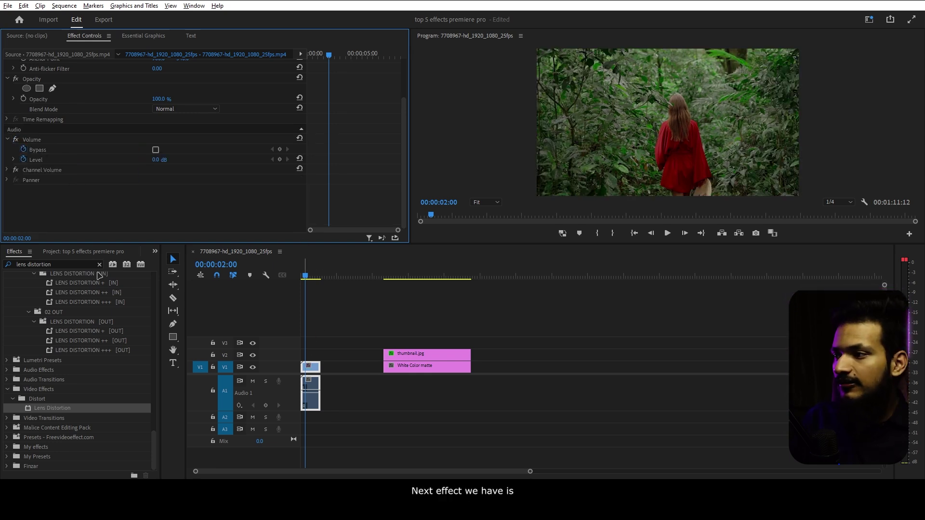
Find the Lumetri Color effect and apply it to the selected forest clip.
click(76, 264)
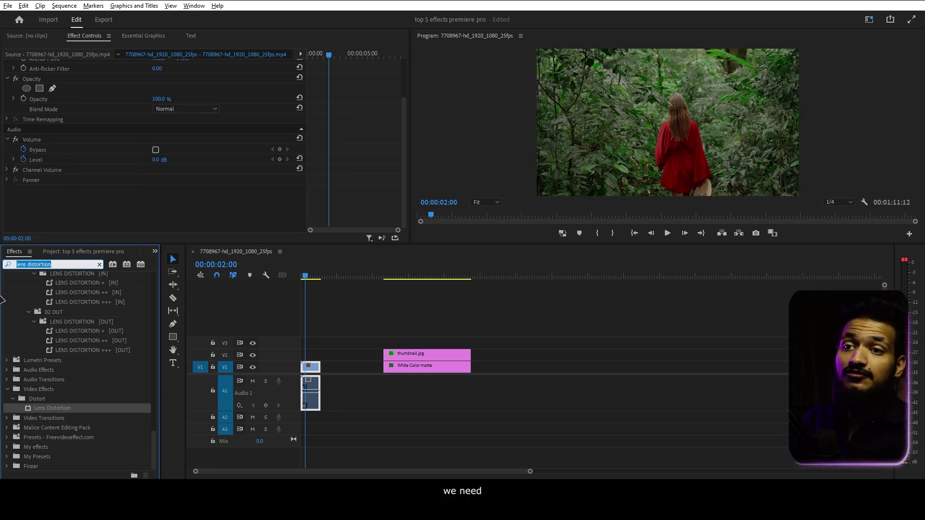
text(lumetri)
text(color)
double_click(51, 334)
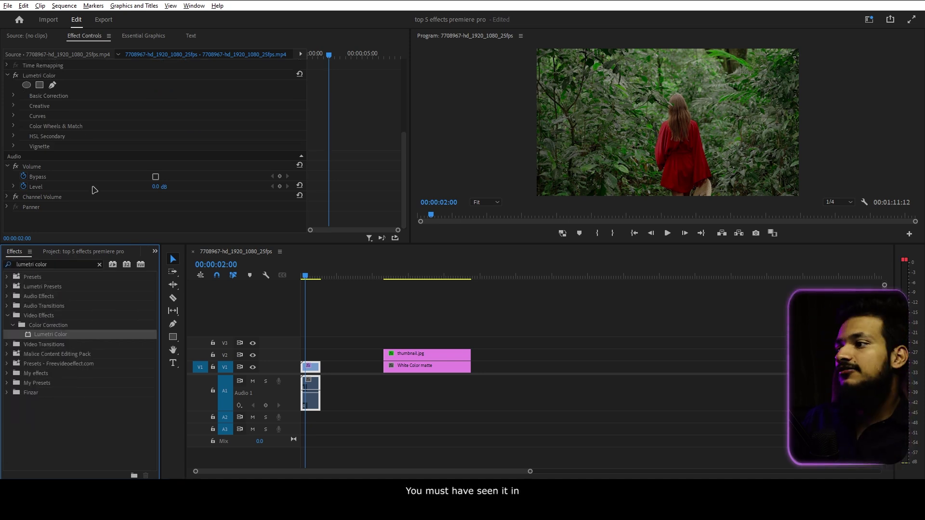
Add a subtle Lumetri vignette to the forest clip with Amount -1.0, Midpoint 43.0, Roundness -5.0 and Feather 57.0.
click(34, 146)
scroll(48, 150, down, 1)
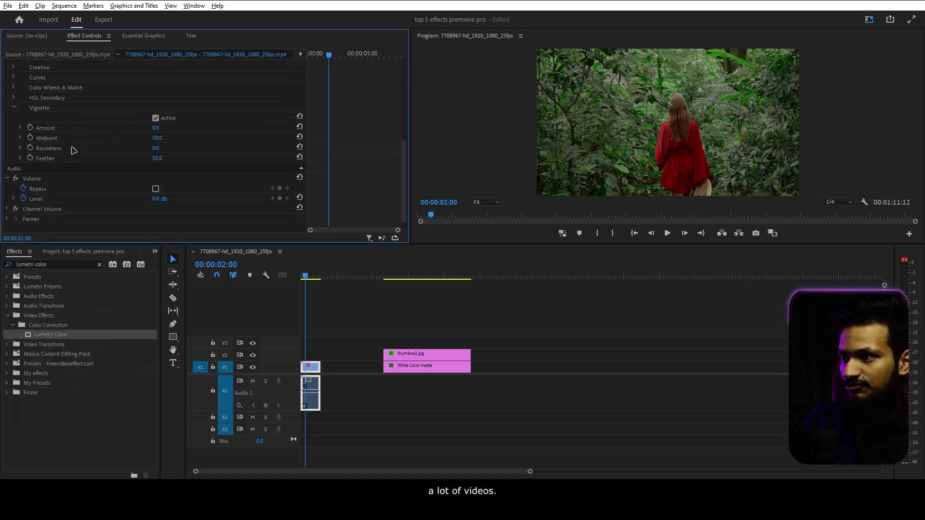
drag(156, 145, 150, 145)
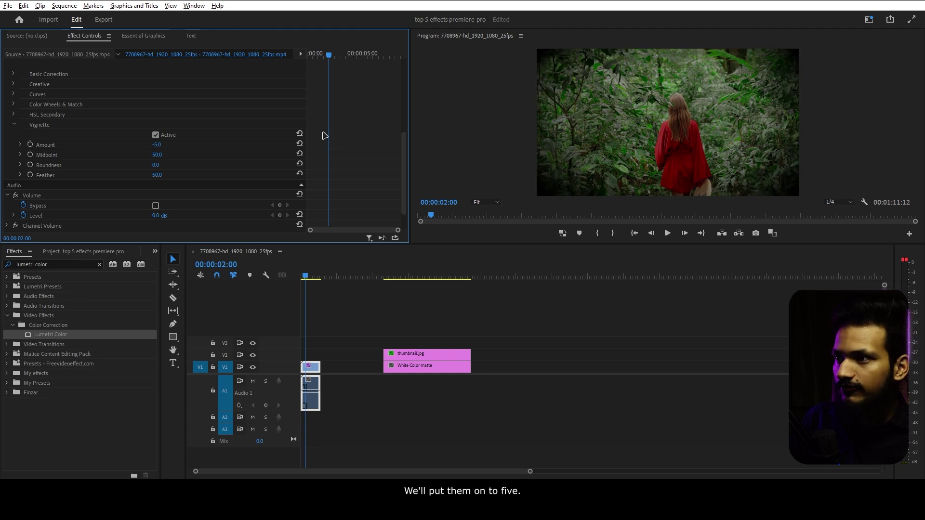
drag(157, 144, 176, 145)
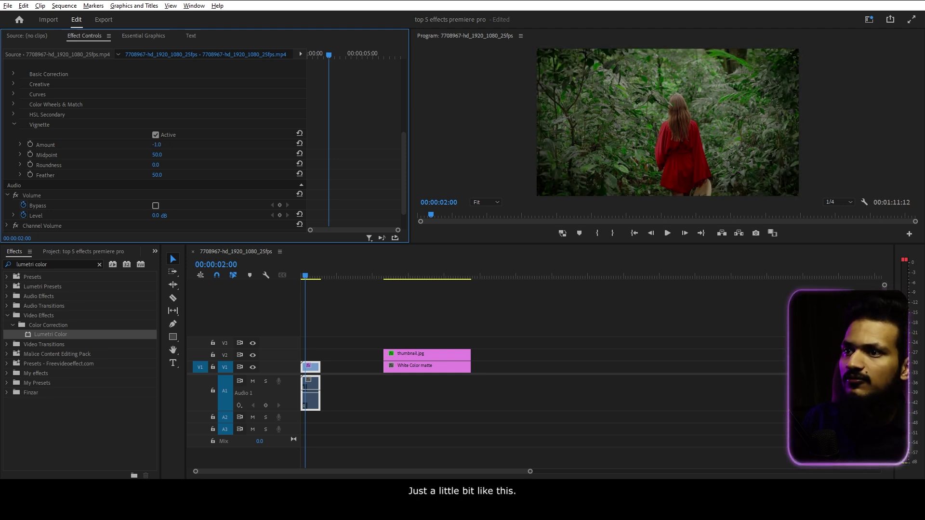
drag(157, 154, 159, 165)
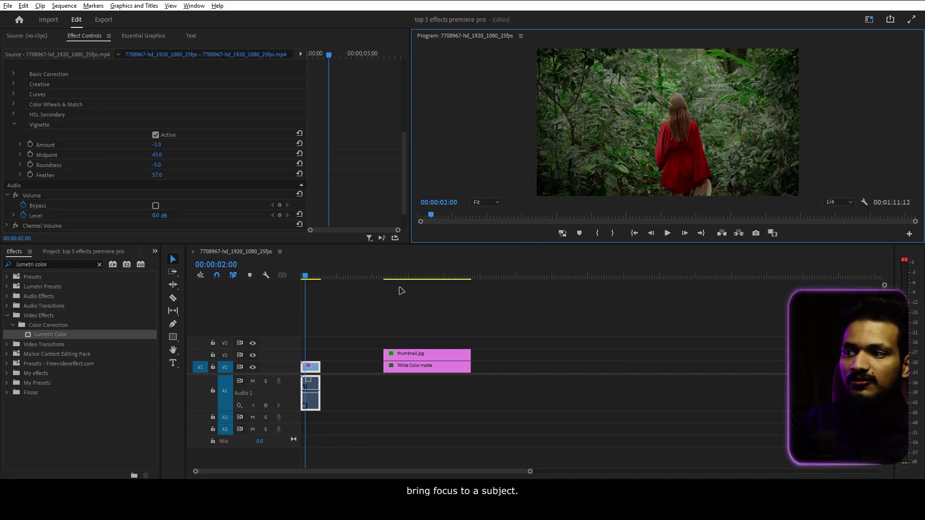
Move the playhead to 00:00:56:15 and apply Lumetri Color to the thumbnail.jpg clip.
click(312, 276)
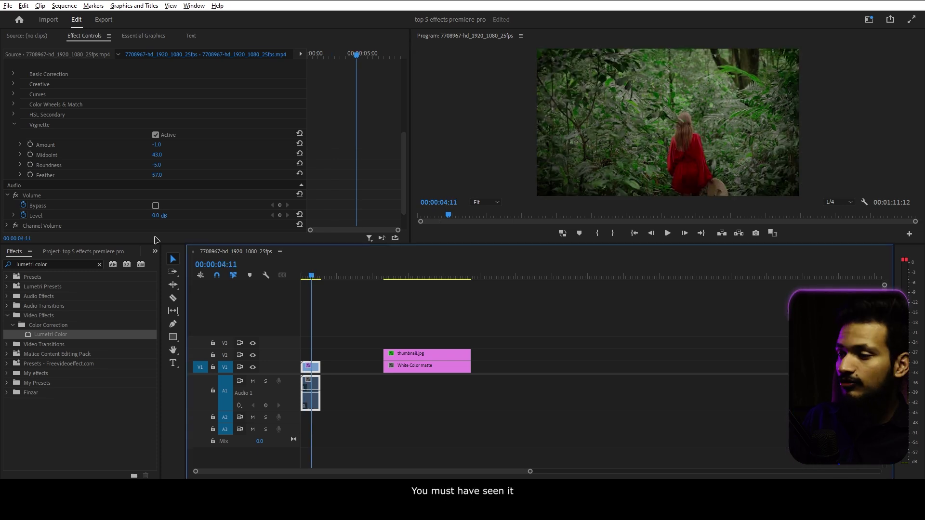
click(436, 276)
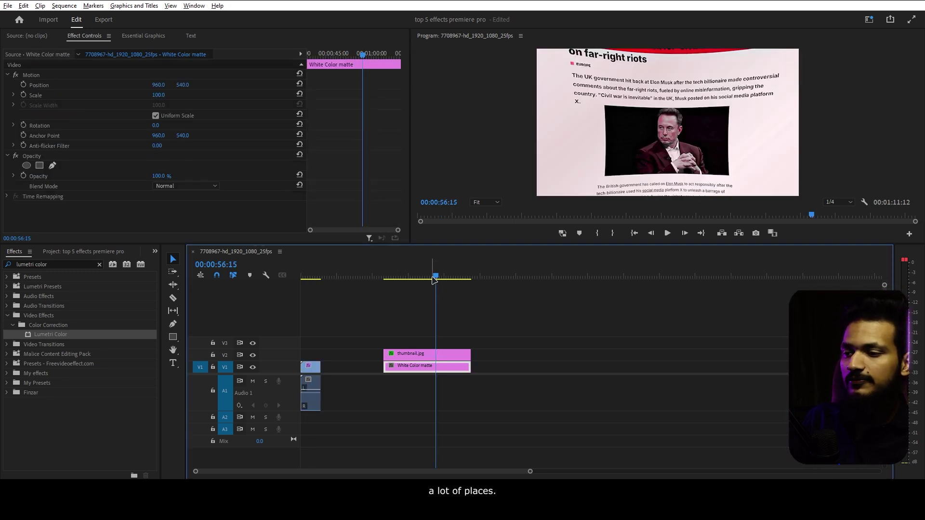
click(419, 354)
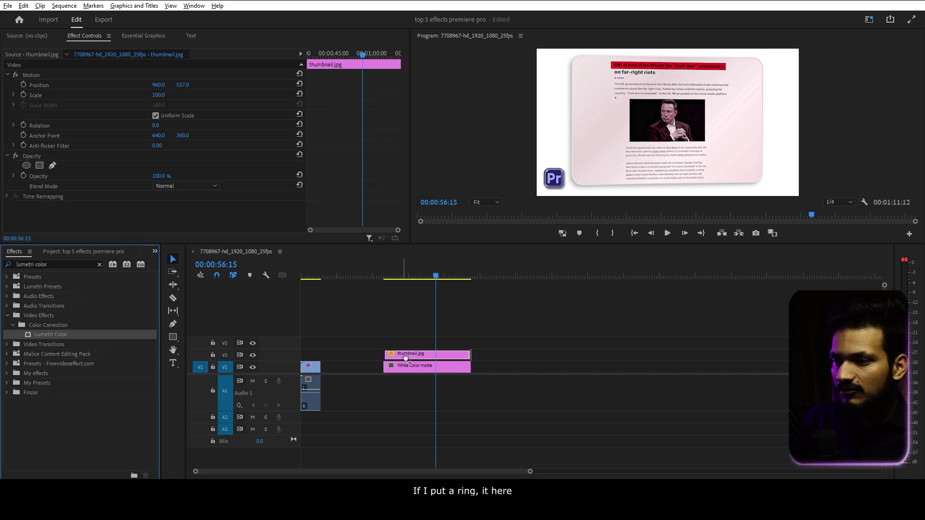
drag(50, 335, 80, 175)
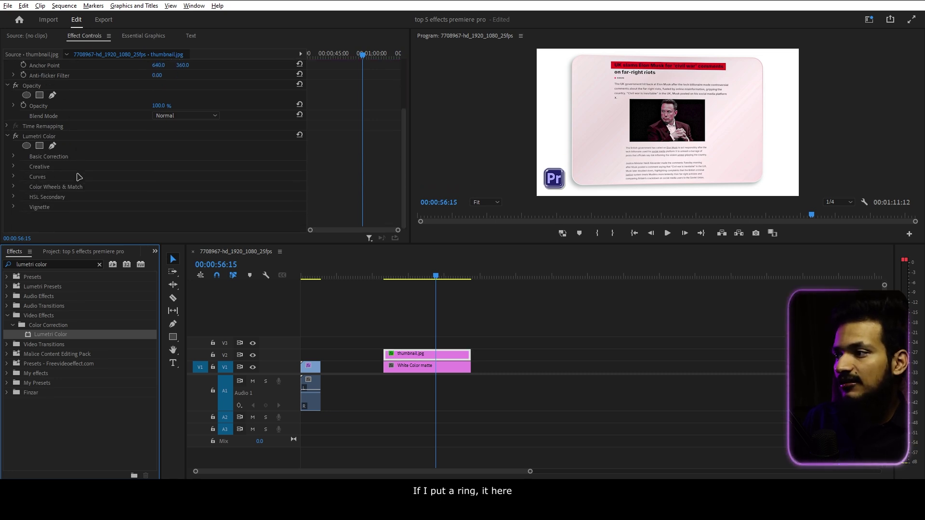
Set the Lumetri vignette on thumbnail.jpg to Amount -4.5, Midpoint 42.0 and Roundness 29.0.
click(39, 207)
mouse_move(157, 176)
mouse_down()
mouse_move(167, 185)
mouse_move(157, 186)
mouse_up()
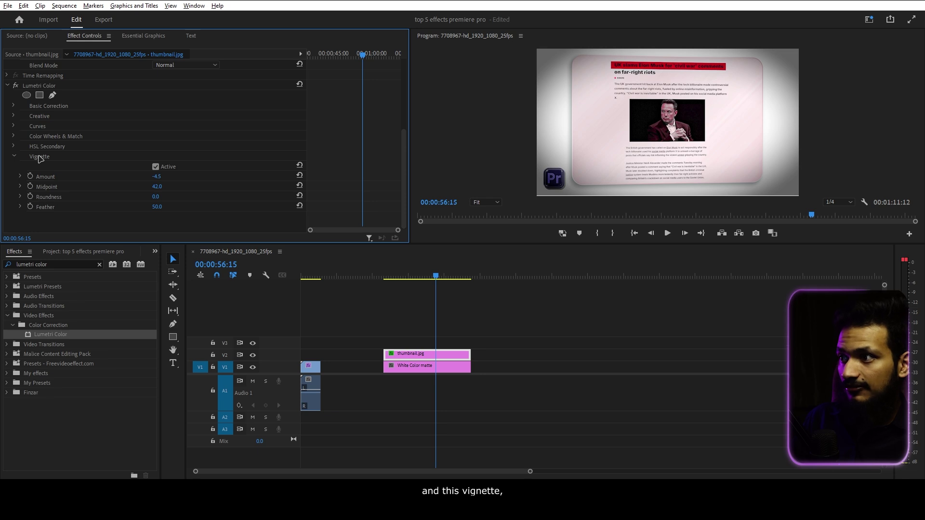
drag(156, 197, 170, 197)
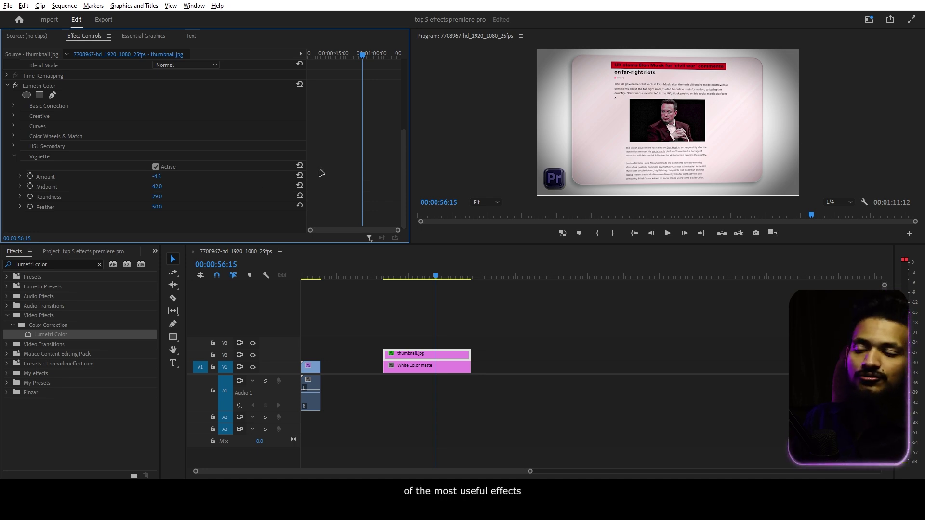
Apply the Circle effect to the camera clip and set the circle's blending mode to Stencil Alpha.
scroll(222, 182, up, 2)
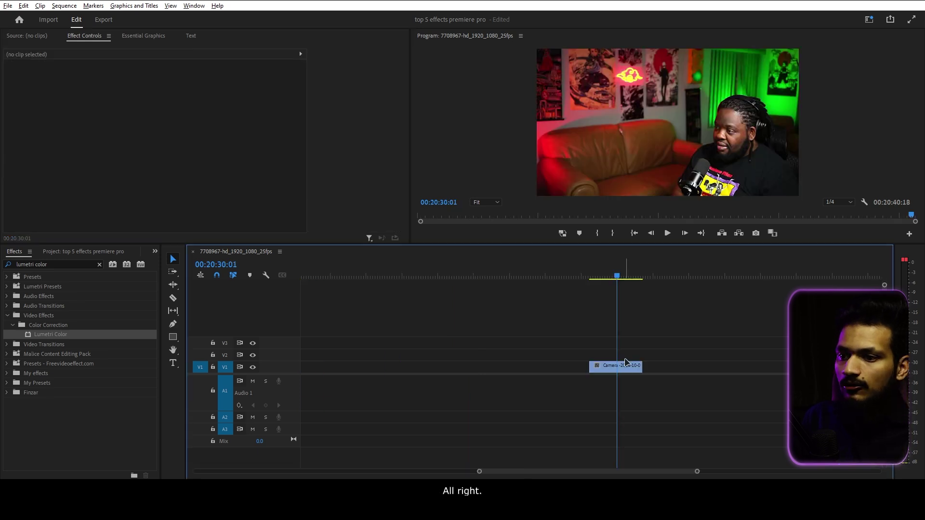
click(624, 369)
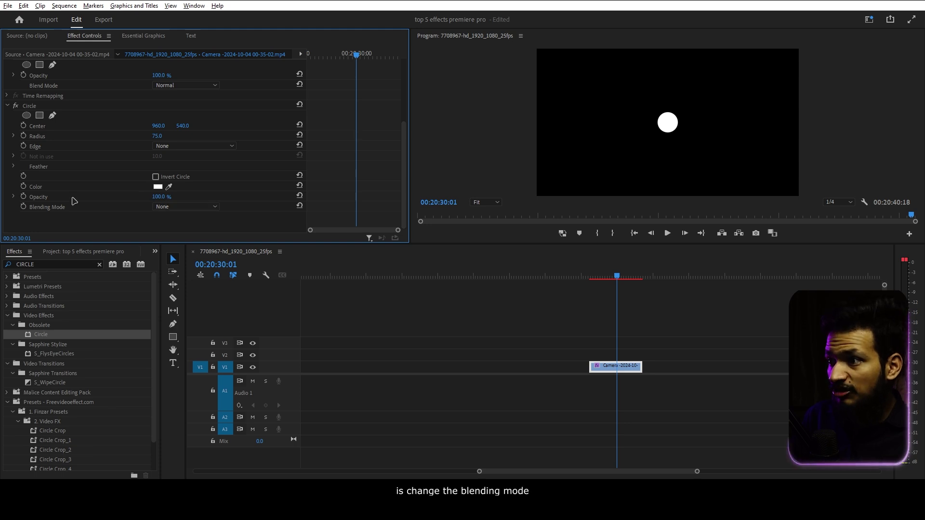
click(210, 206)
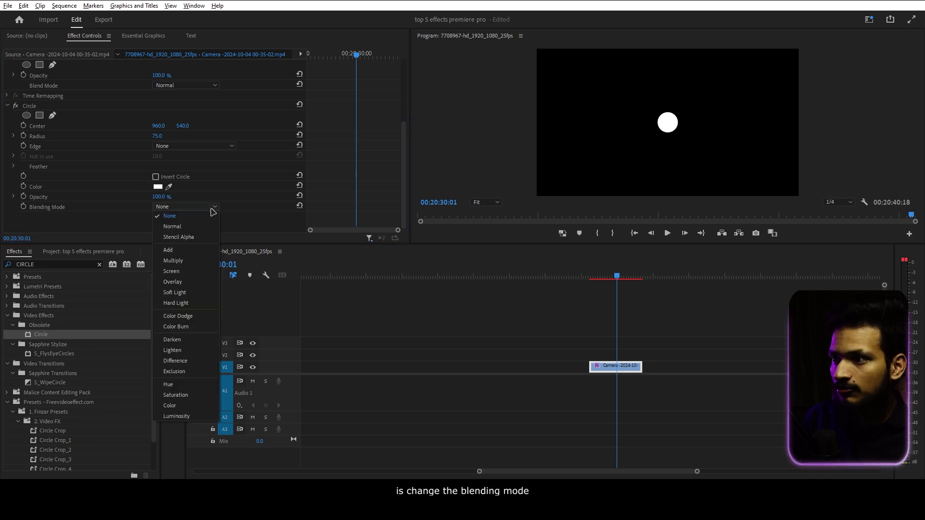
click(205, 239)
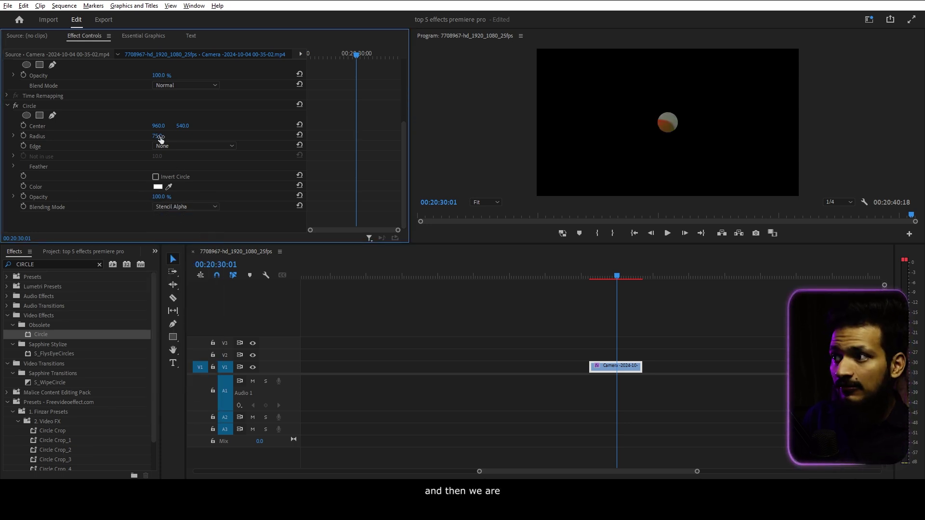
Frame the speaker with the circle by setting its center to 1489, 566 and its radius to 379.
drag(157, 136, 241, 136)
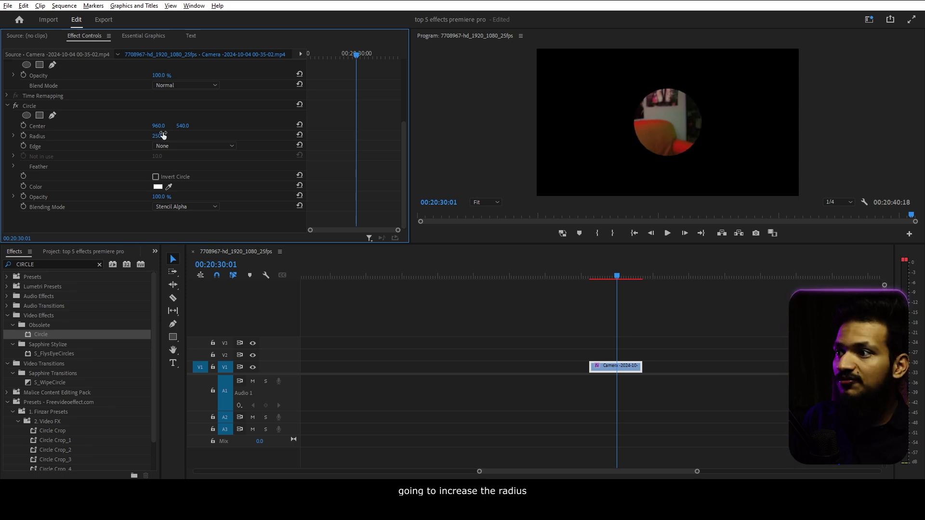
drag(158, 125, 411, 125)
mouse_move(159, 136)
mouse_down()
mouse_move(229, 136)
mouse_move(170, 125)
mouse_up()
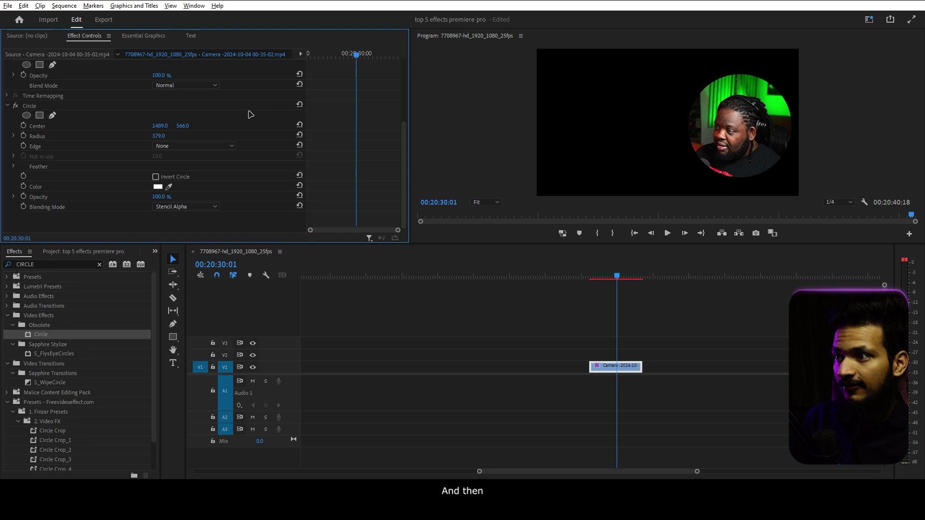
Scale the camera clip to 46, reposition it to about 1375, 272, and overlay it on the forest clip.
scroll(250, 114, up, 5)
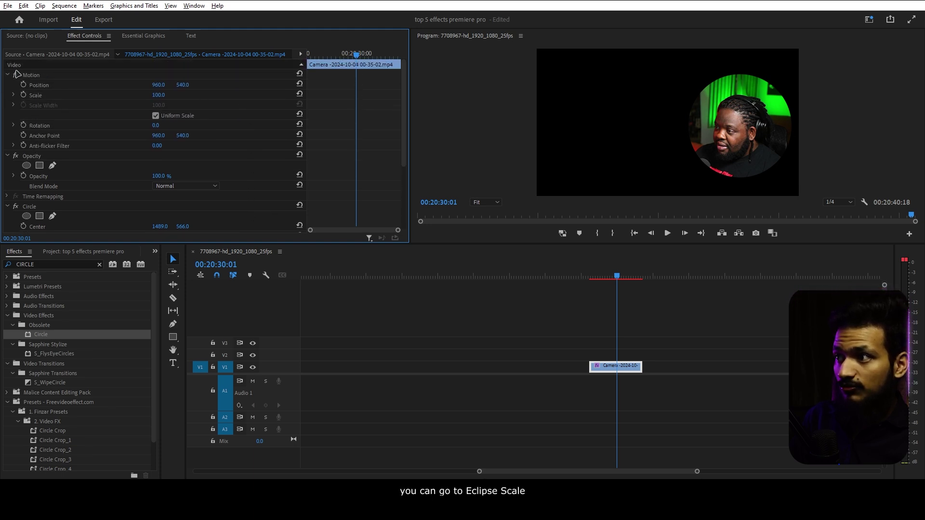
drag(158, 94, 176, 85)
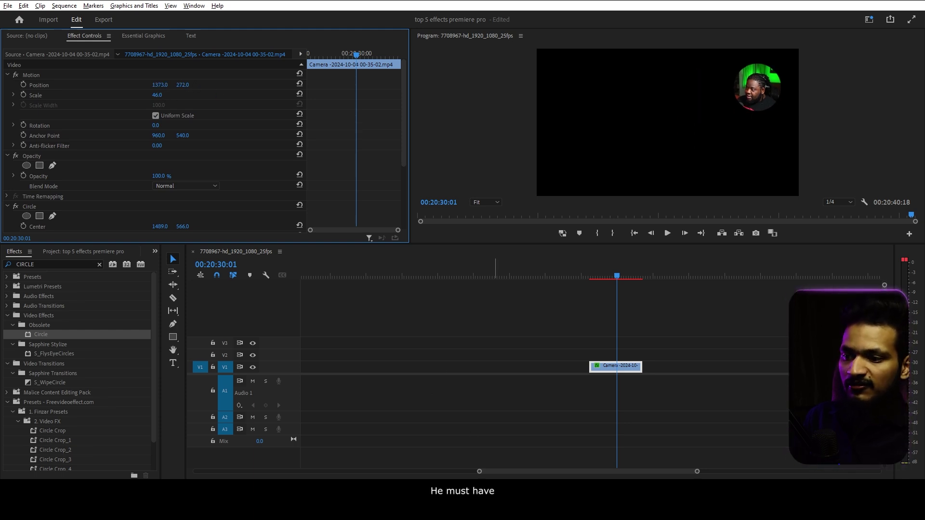
drag(479, 472, 371, 467)
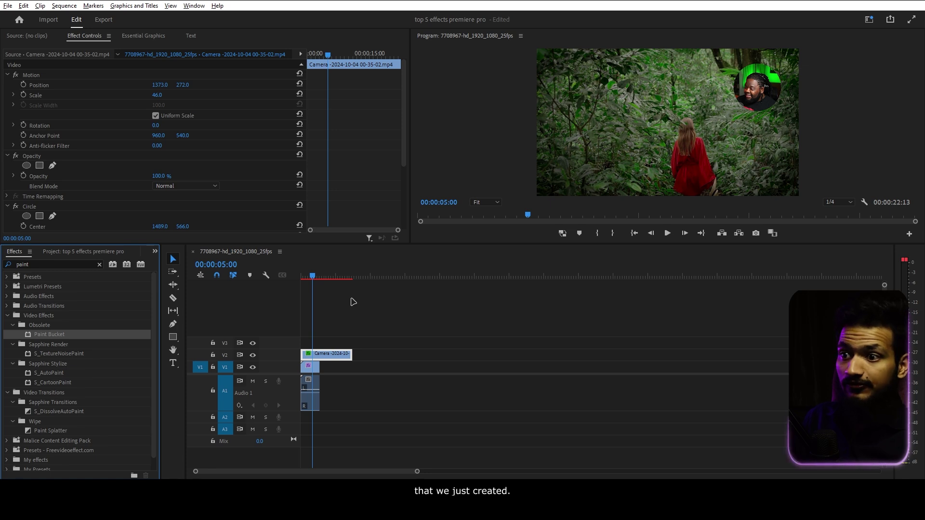
Outline the camera circle using Paint Bucket with Fill Selector Alpha Channel, Stroke mode Stroke and a stroke width of about 18.8.
drag(296, 347, 310, 356)
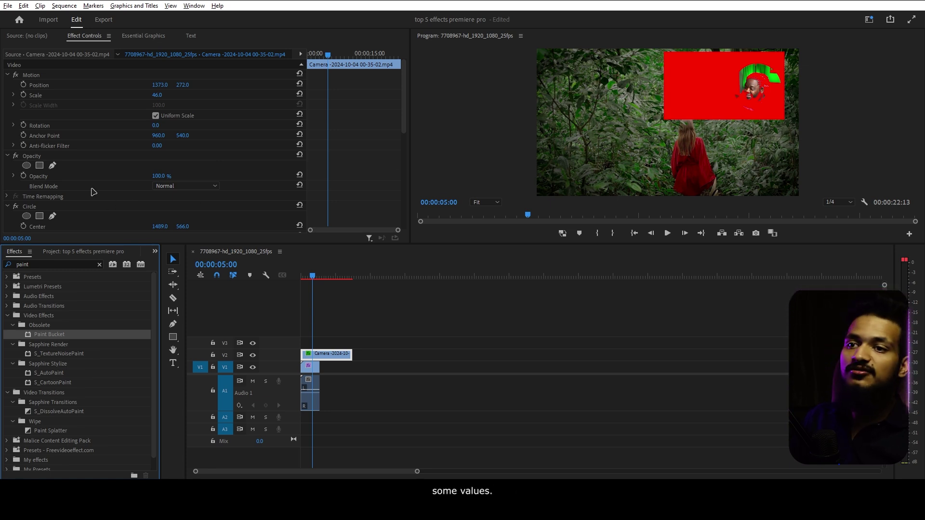
scroll(229, 138, down, 5)
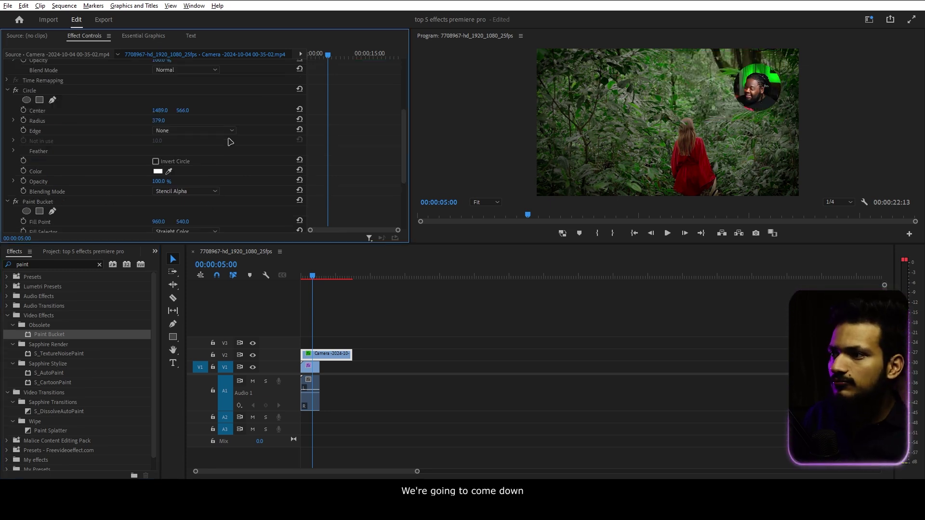
scroll(227, 142, down, 4)
click(197, 137)
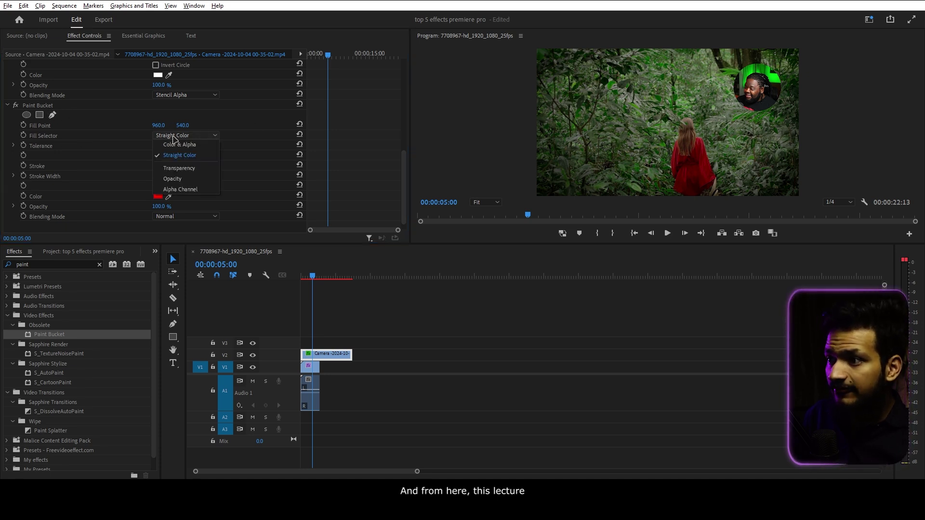
click(181, 191)
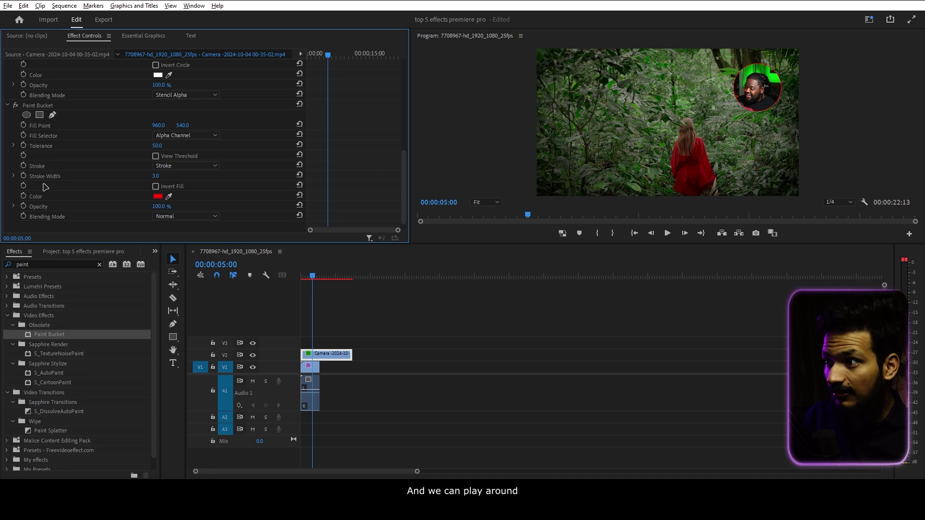
mouse_move(156, 175)
mouse_down()
mouse_move(189, 176)
mouse_move(164, 195)
mouse_up()
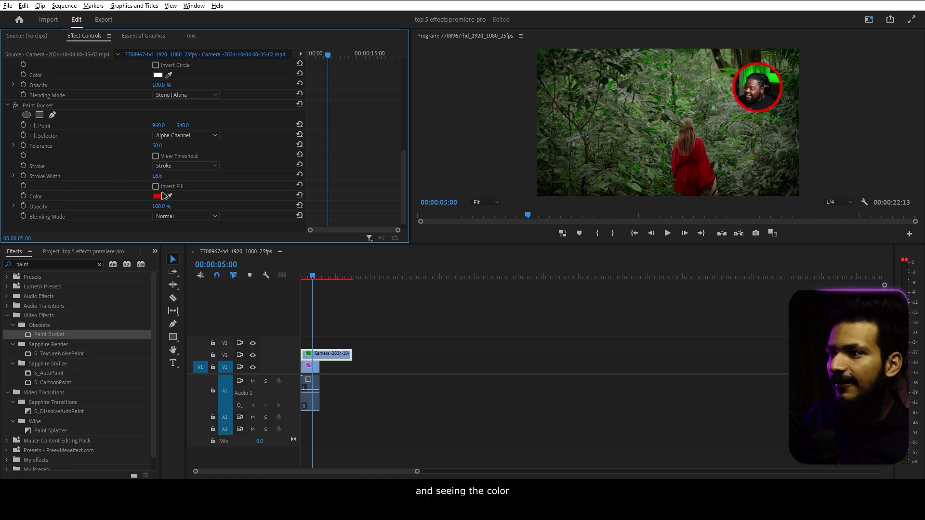
Change the Paint Bucket outline color to green 00FF1E and reduce its stroke width.
click(158, 197)
drag(460, 267, 482, 262)
click(480, 226)
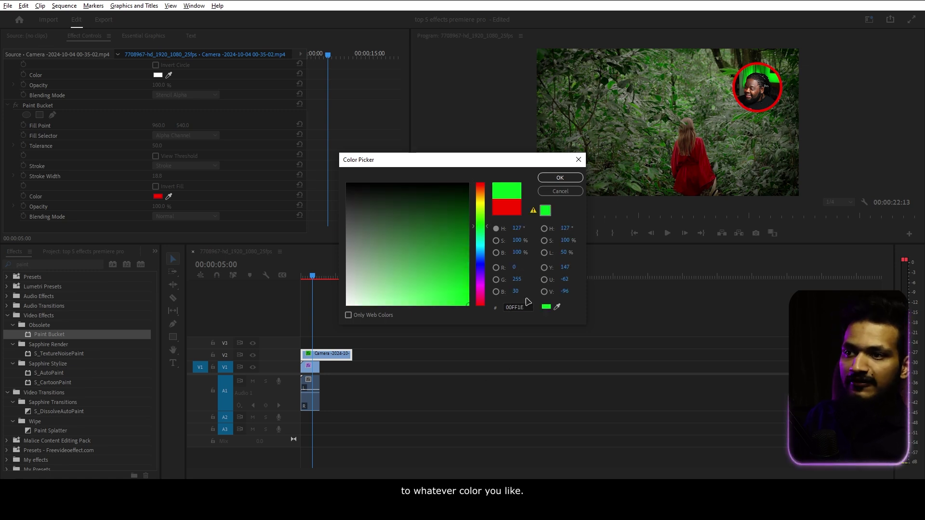
key(Return)
drag(157, 176, 116, 176)
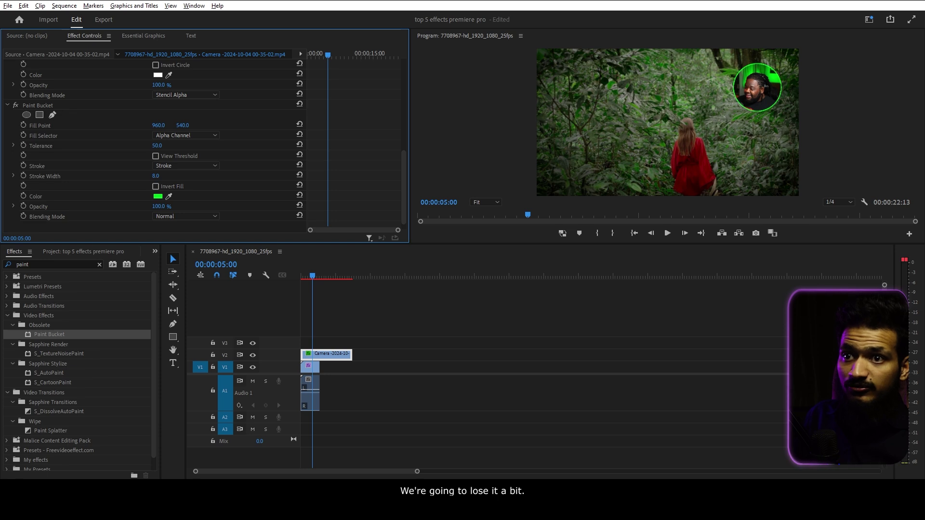
Apply the Tint effect to the forest clip and map its blacks to red FF0000.
scroll(233, 130, down, 1)
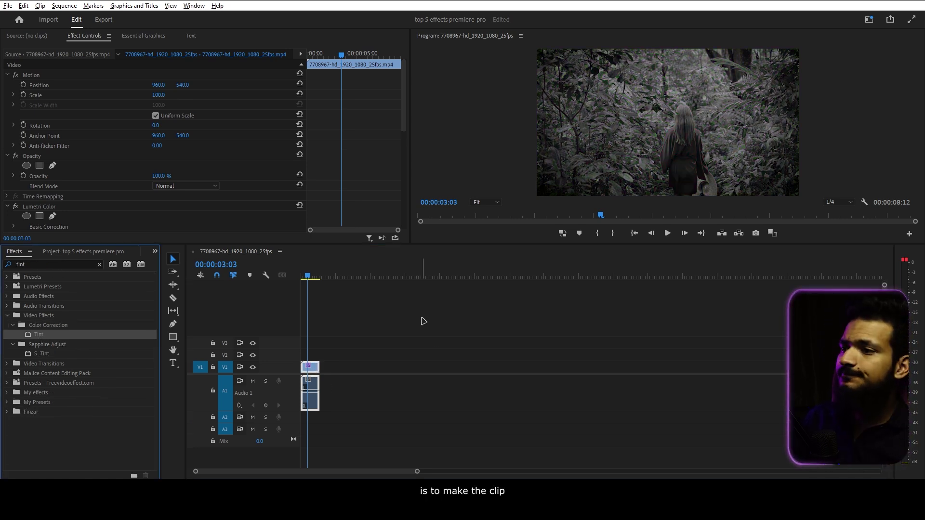
scroll(240, 160, down, 10)
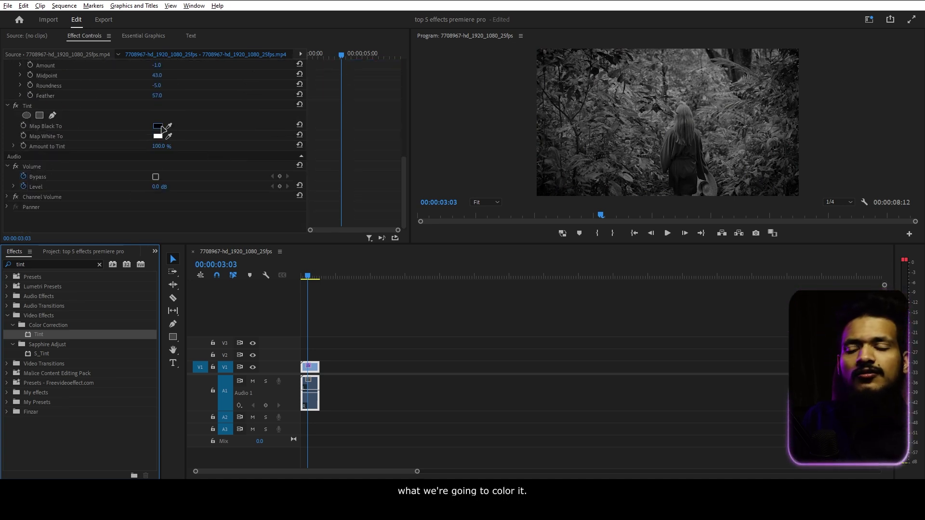
click(162, 127)
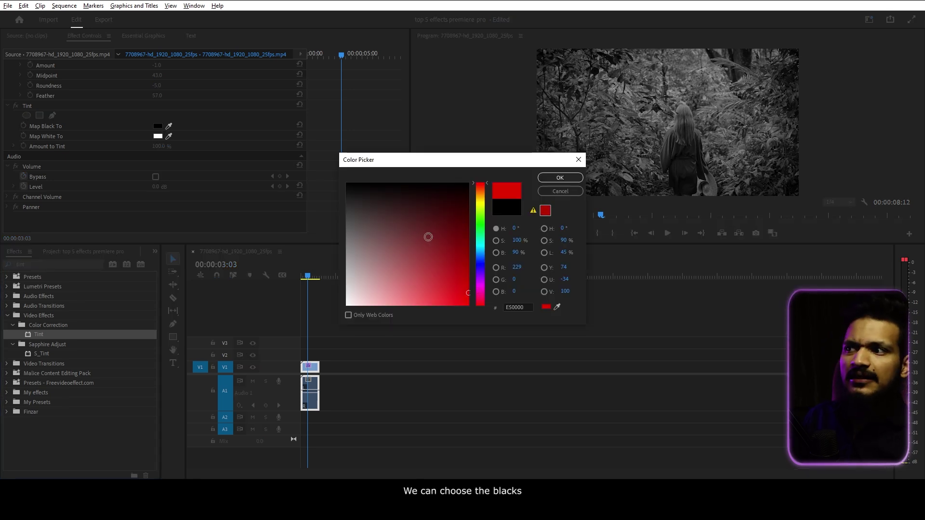
drag(442, 256, 489, 330)
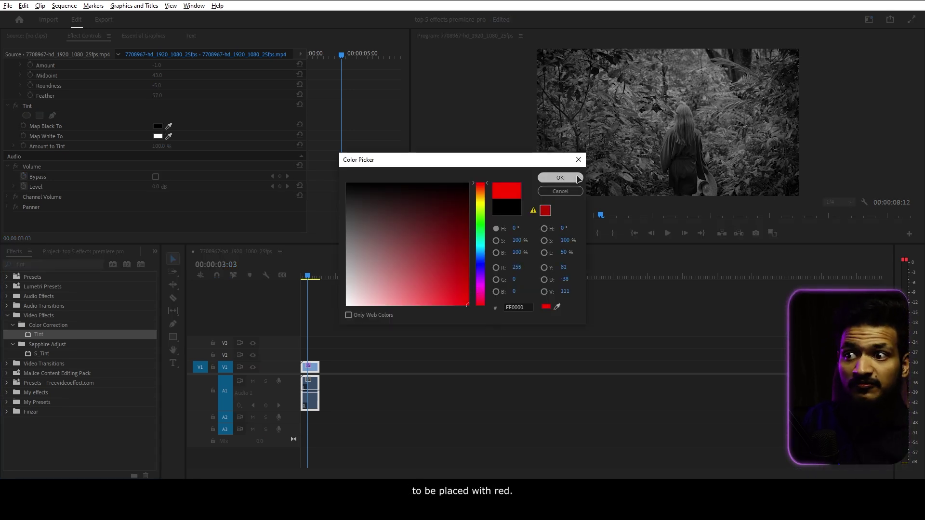
click(560, 177)
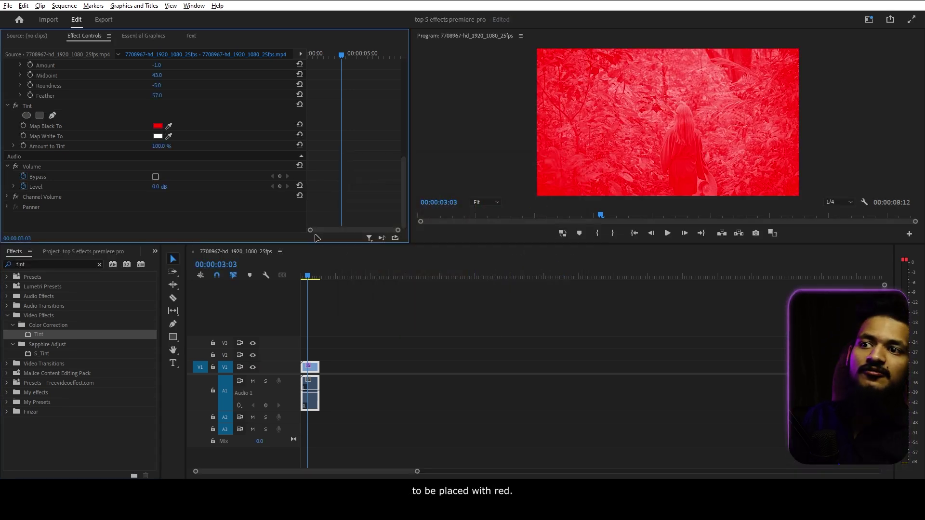
Map the Tint effect's whites to black 000000 on the forest clip.
click(158, 136)
drag(452, 251, 559, 11)
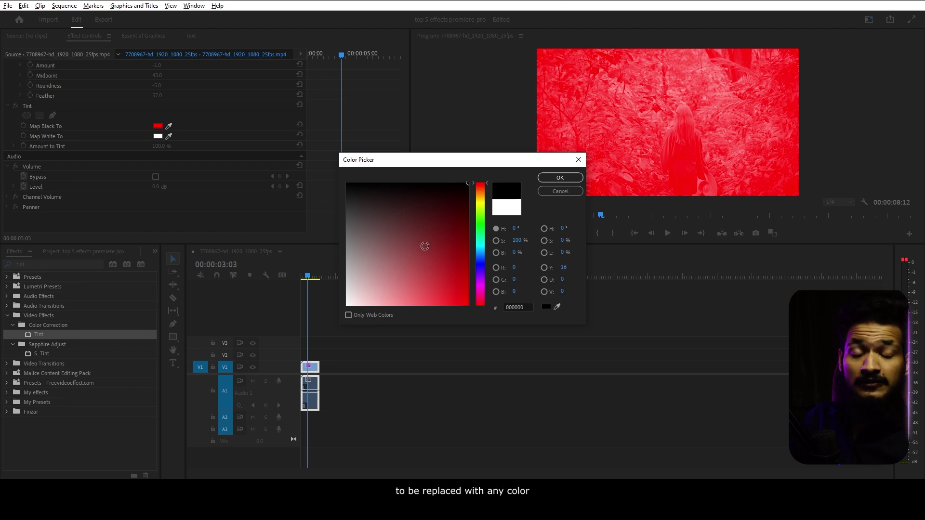
mouse_move(438, 233)
mouse_down()
mouse_move(463, 207)
mouse_move(430, 258)
mouse_move(341, 137)
mouse_up()
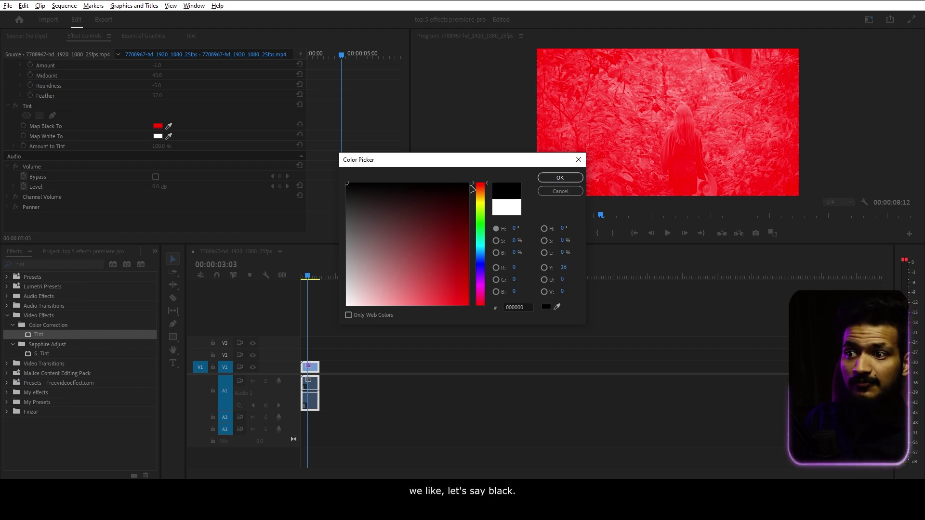
key(Return)
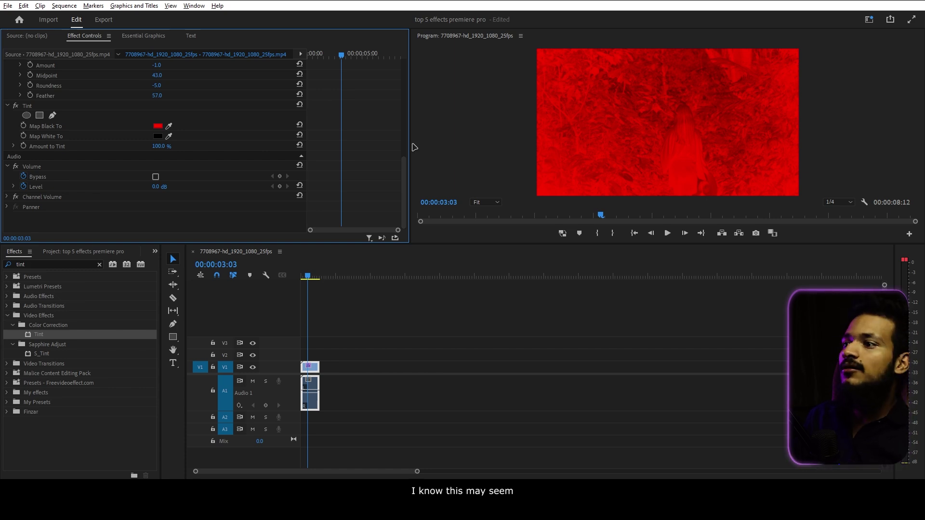
Map the Tint effect's whites to red FF0000 and its blacks to black 000000.
click(158, 136)
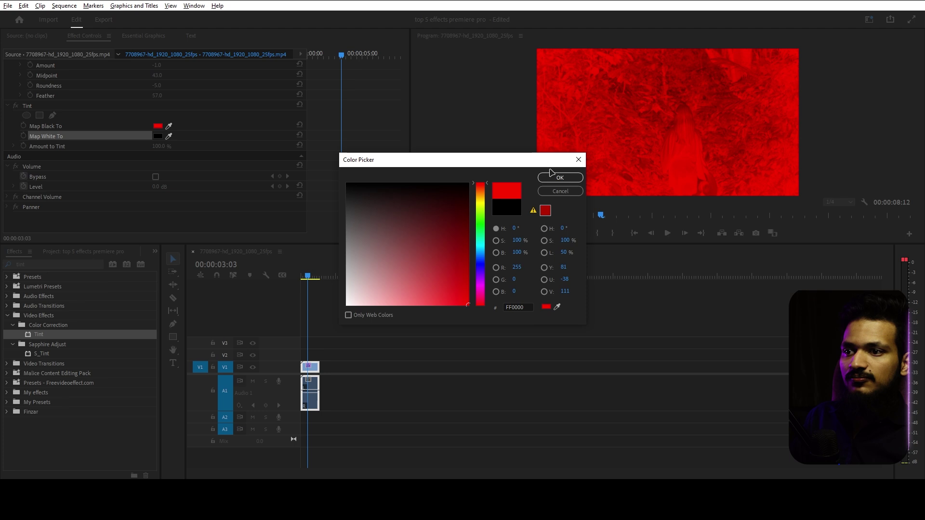
click(557, 178)
click(157, 126)
click(348, 306)
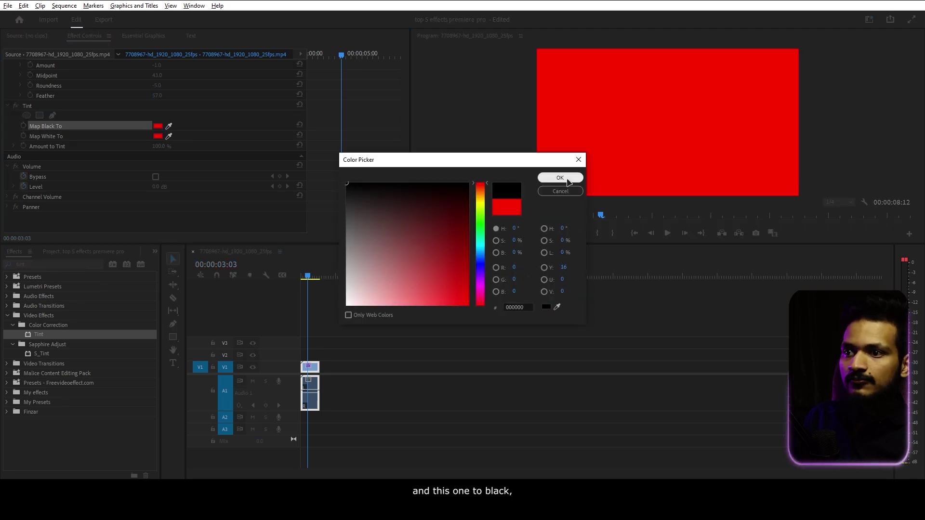
click(557, 177)
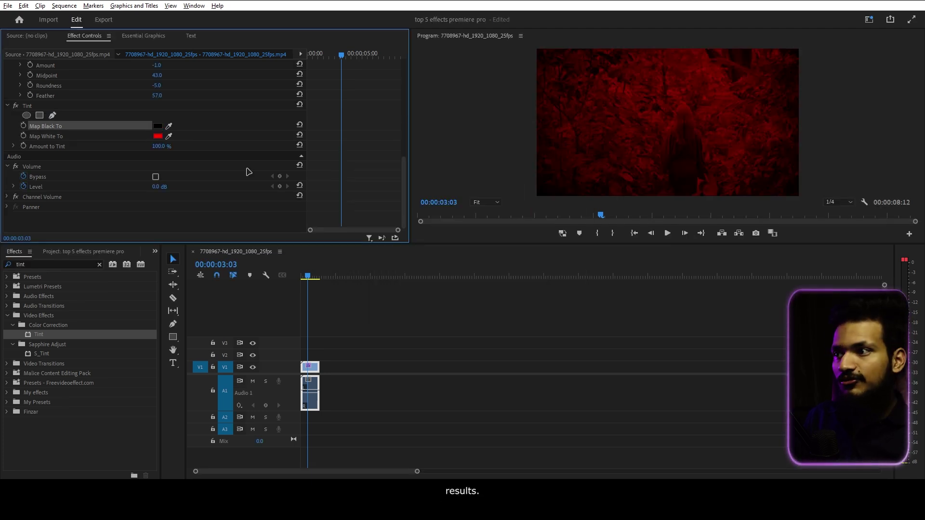
click(327, 315)
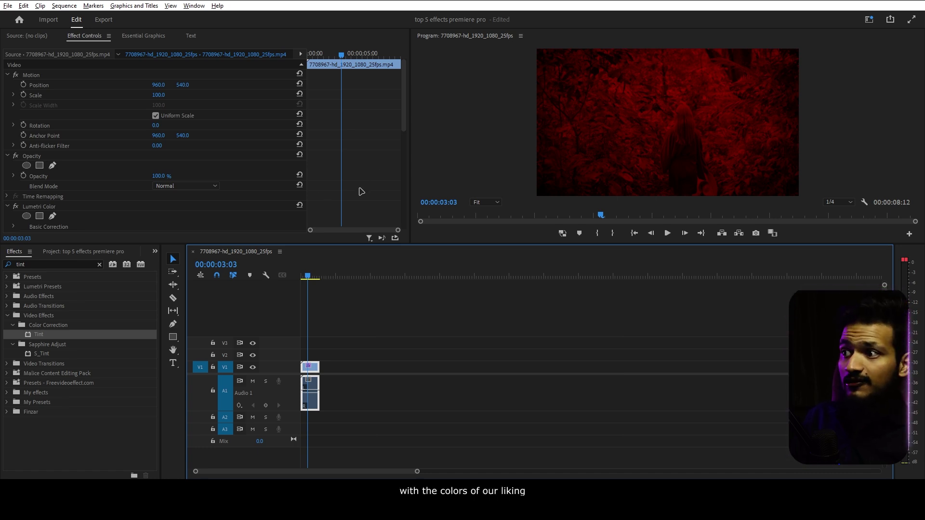
Find the Grid video effect in the Obsolete group and apply it to the thumbnail.jpg clip.
scroll(212, 169, down, 3)
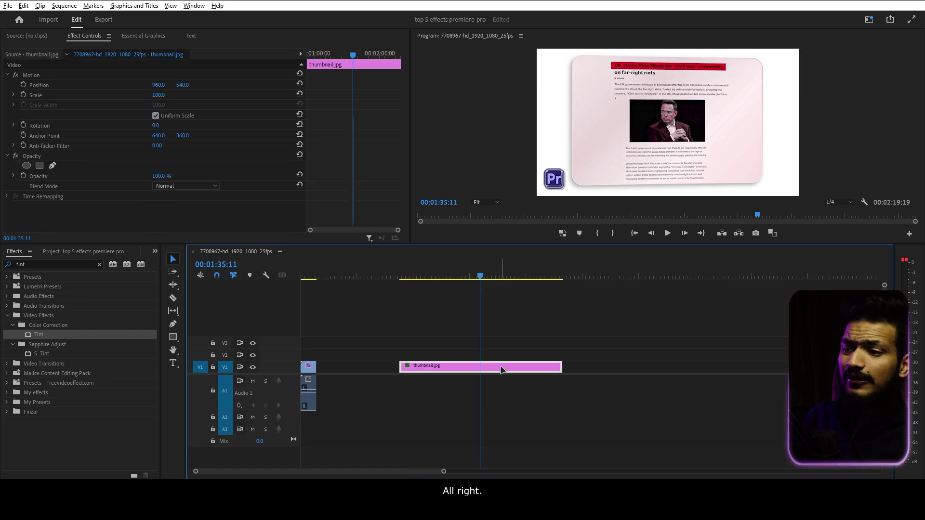
click(53, 264)
text(grid)
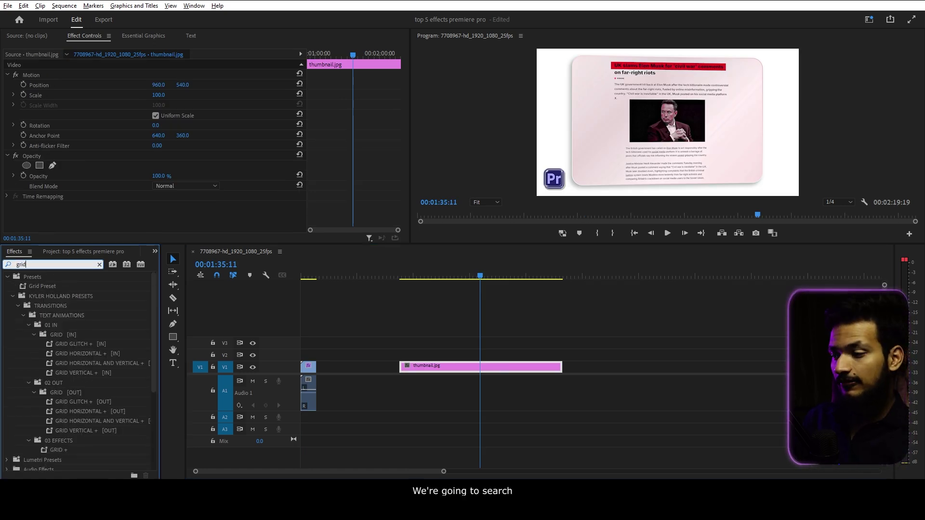
scroll(92, 366, down, 5)
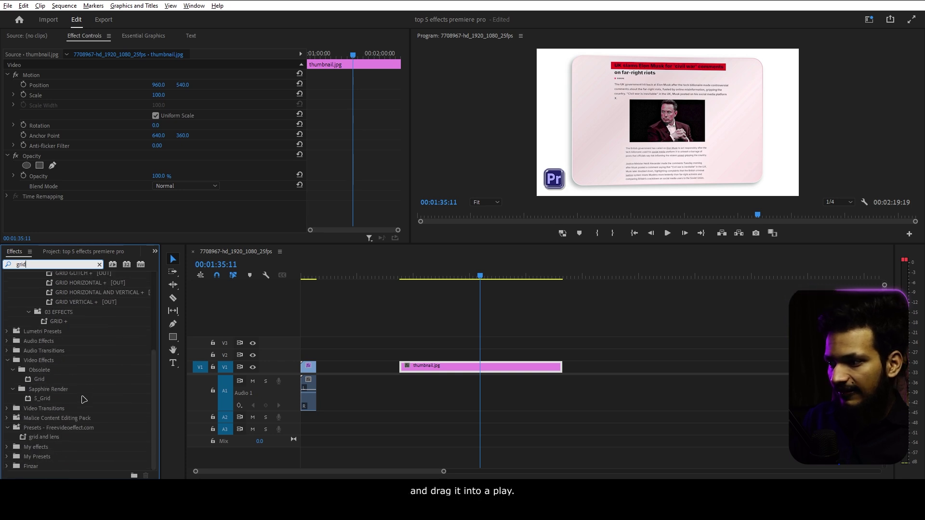
drag(40, 379, 527, 368)
Size the grid by Width Slider with a width of 18 and preview it full screen.
scroll(166, 195, down, 3)
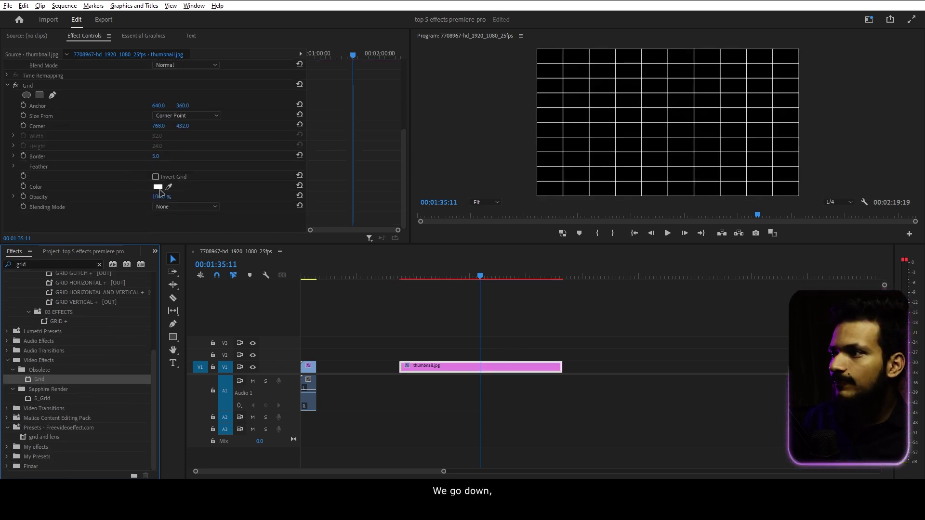
click(27, 85)
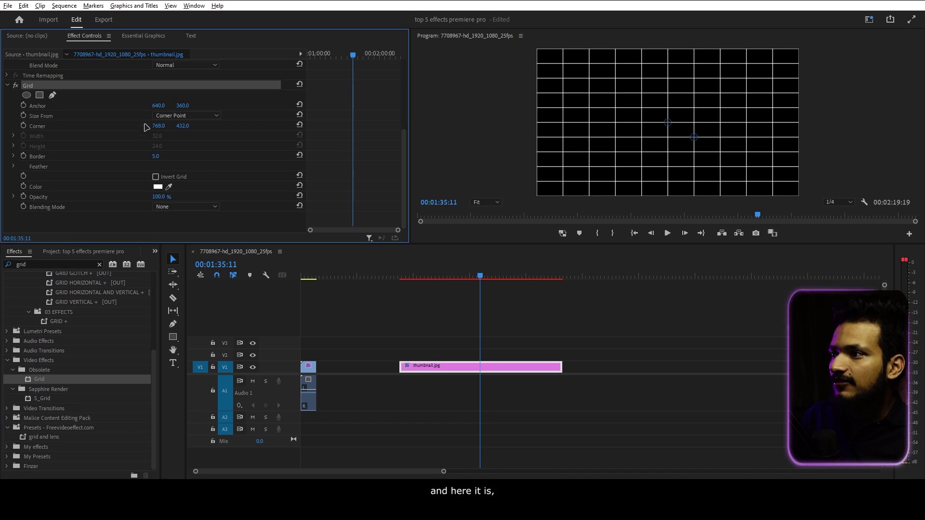
click(185, 116)
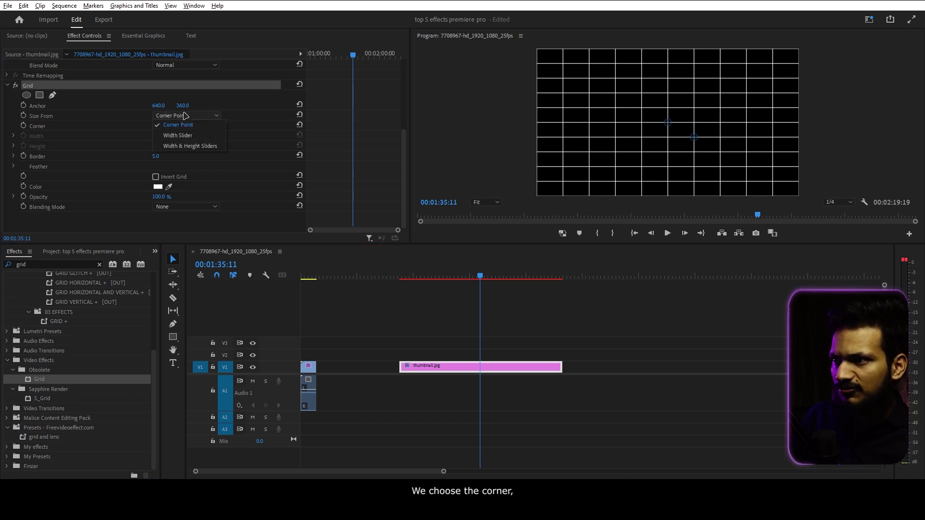
click(195, 137)
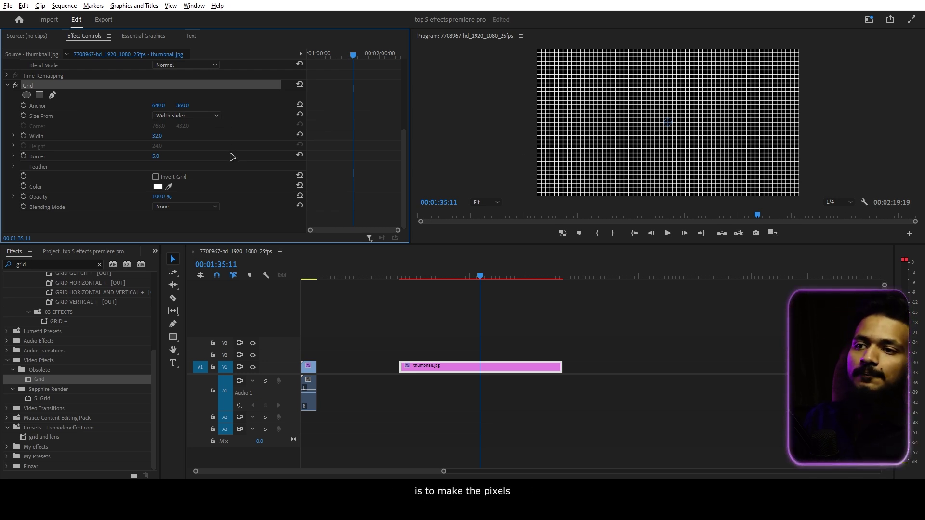
drag(157, 136, 151, 136)
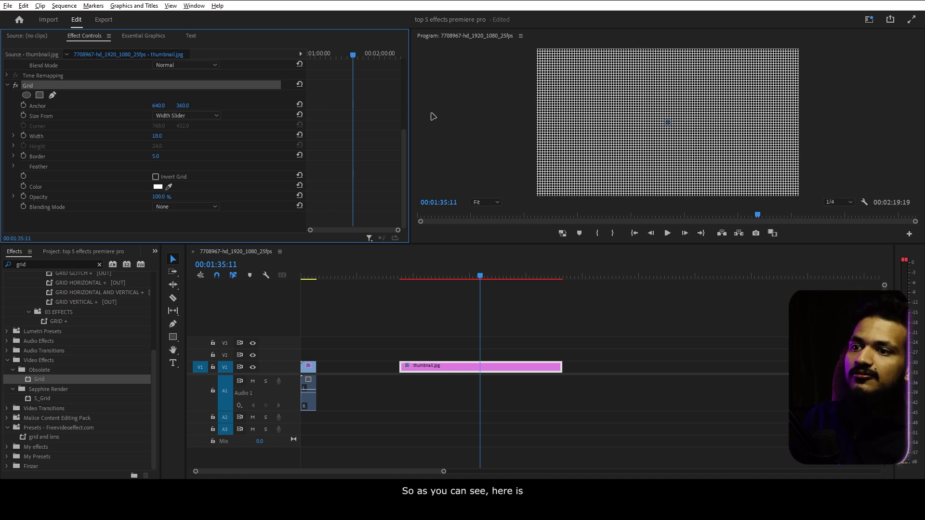
click(911, 20)
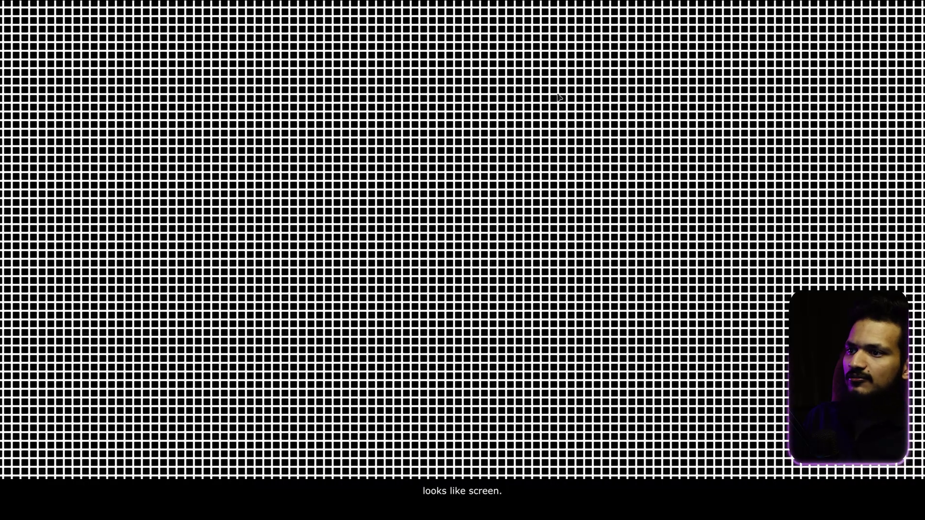
key(Escape)
Set the Grid effect's blending mode to Normal and its line color to black.
click(186, 207)
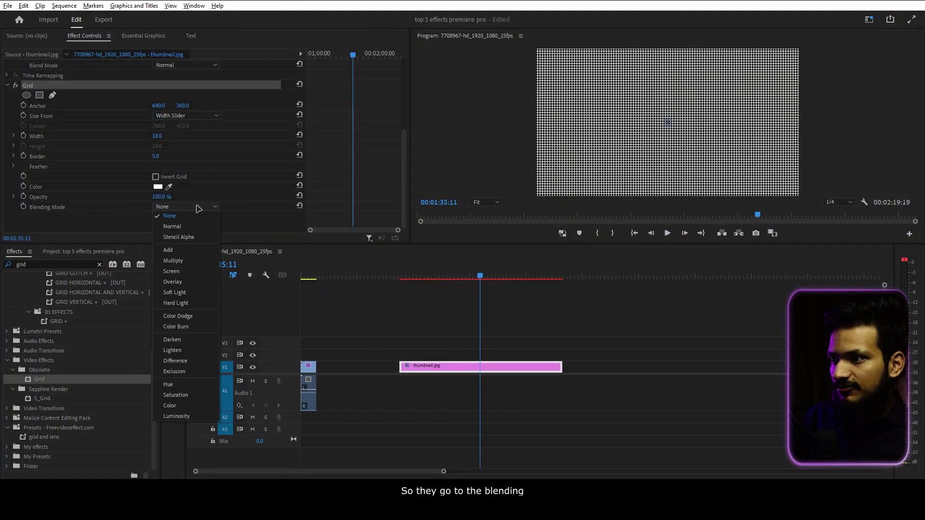
click(188, 231)
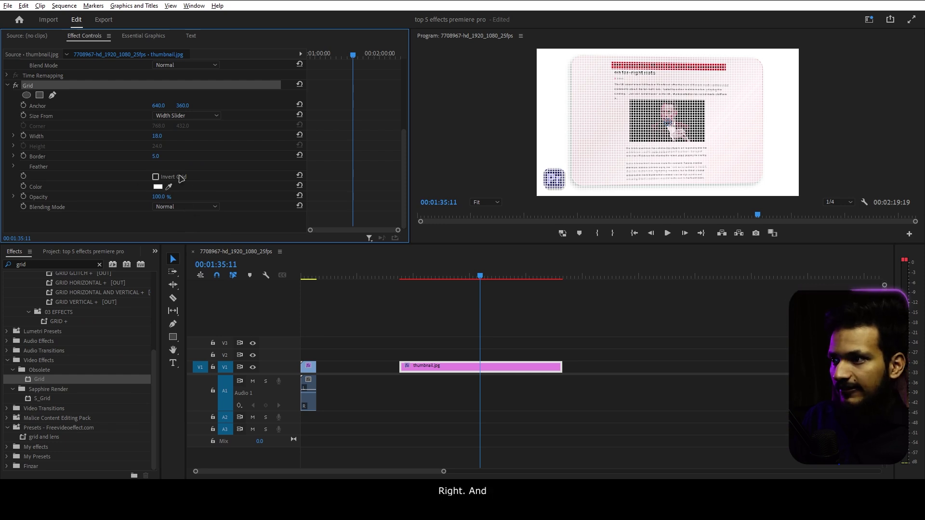
click(158, 187)
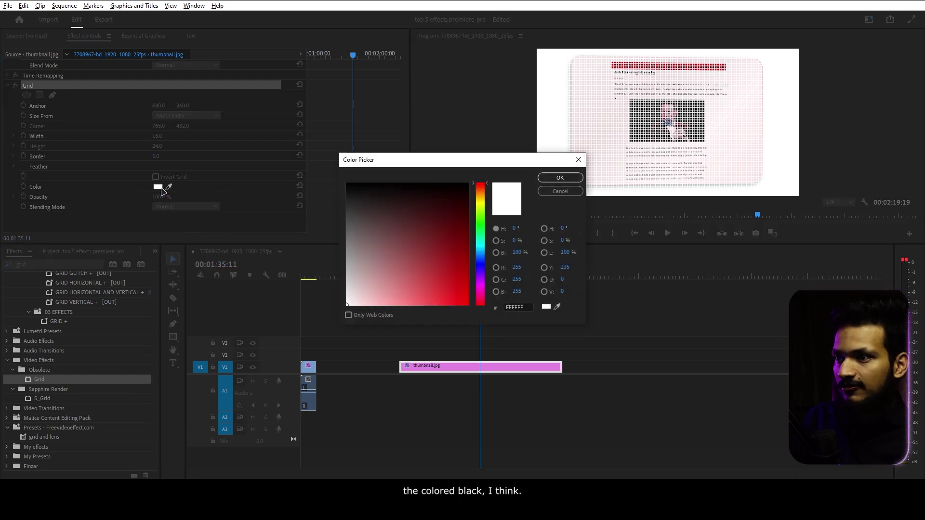
click(559, 177)
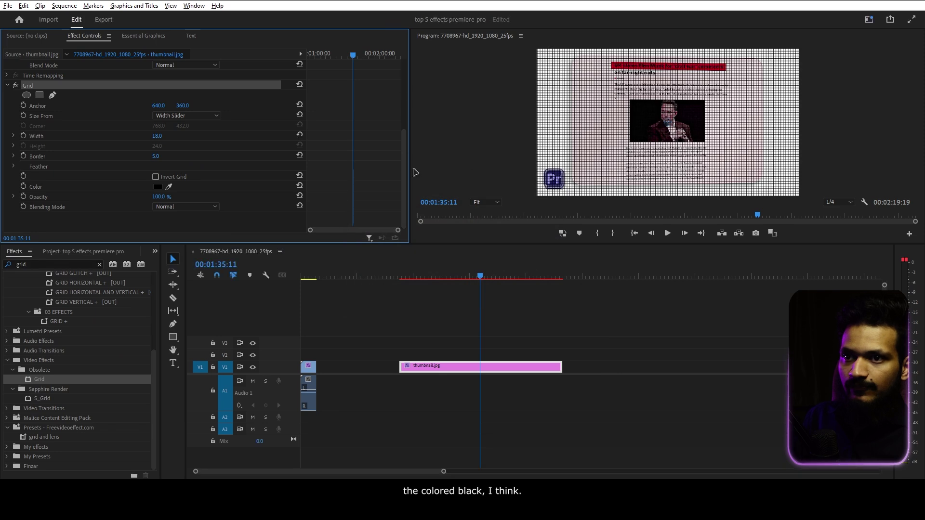
Reduce the grid width to 14 and its opacity to 21%, checking the result full screen.
drag(157, 136, 153, 136)
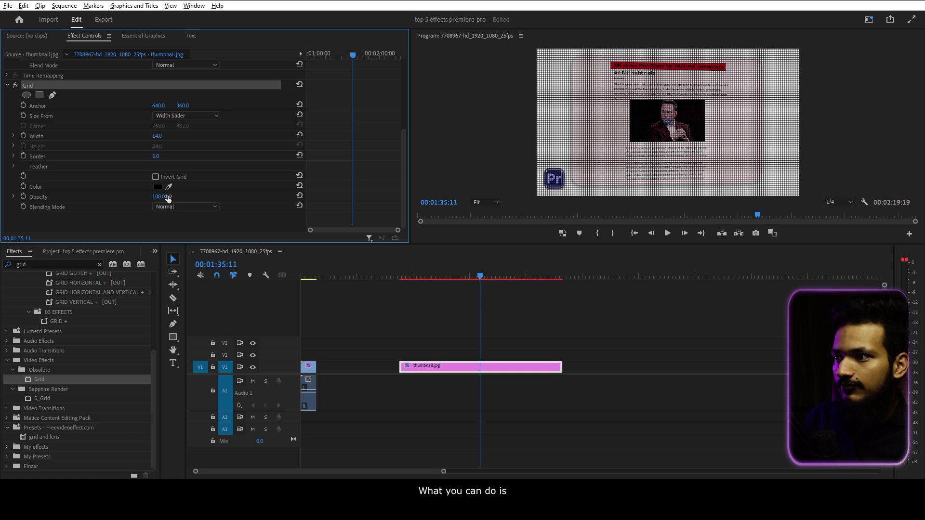
drag(159, 196, 122, 196)
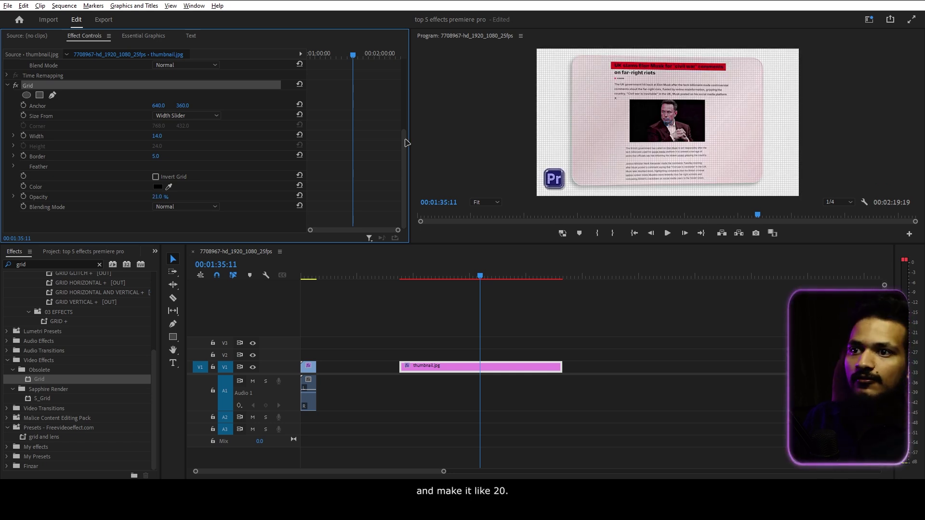
click(909, 21)
key(Escape)
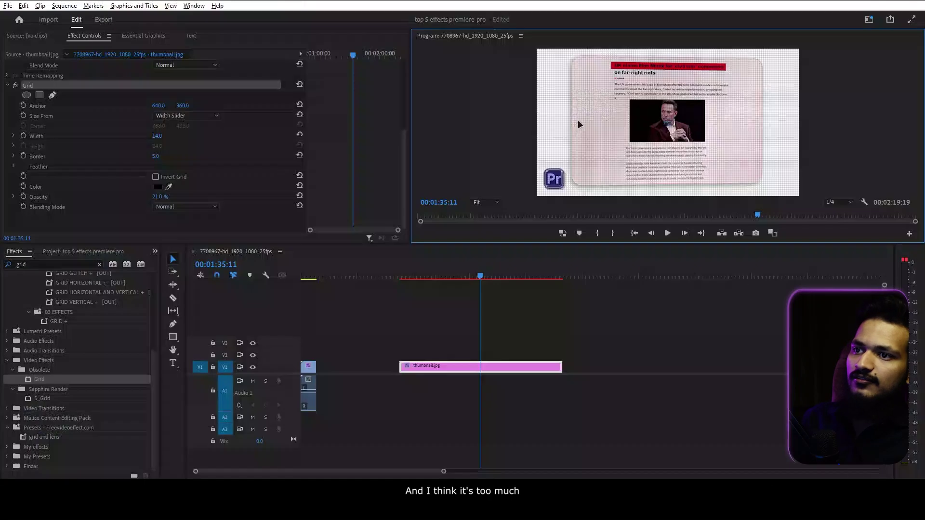
Lower the grid opacity to 13% and preview the thumbnail clip full screen.
drag(163, 197, 162, 197)
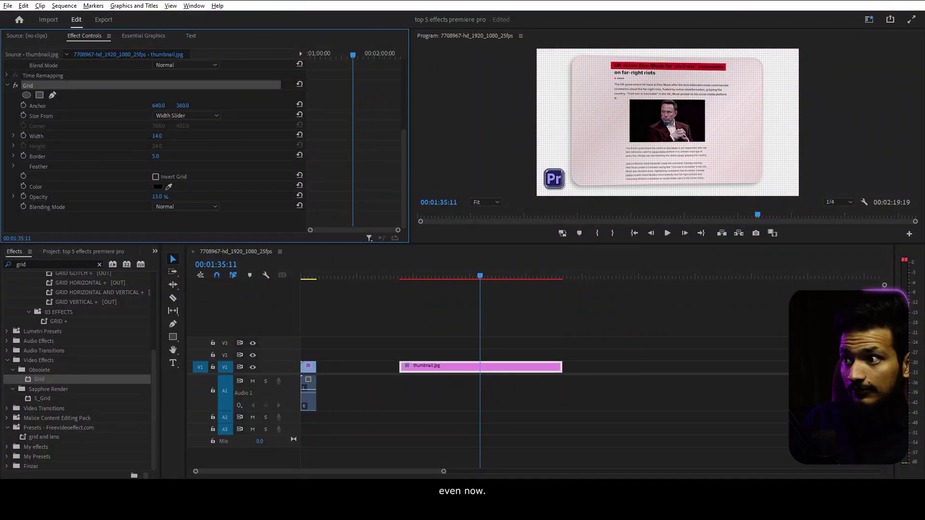
click(914, 16)
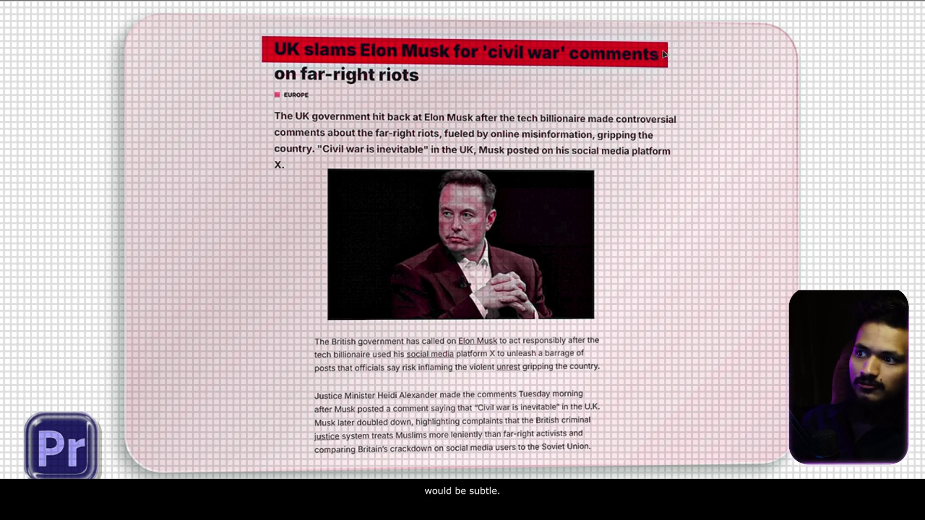
key(Escape)
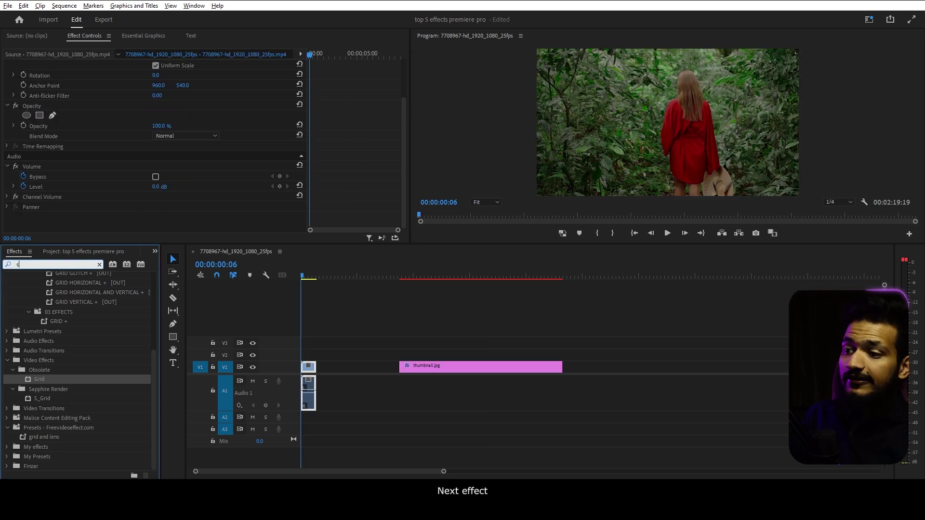
Find the Spherize effect and apply it to the forest clip.
text(spherize)
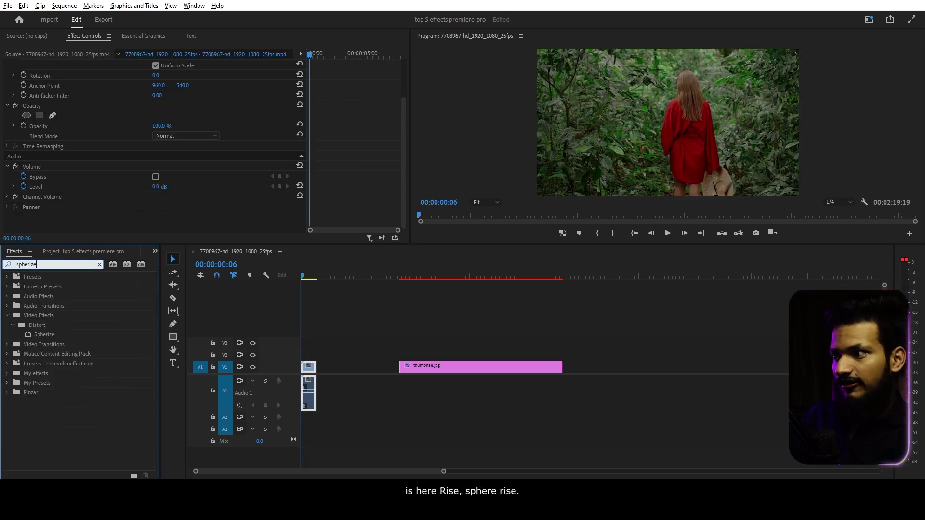
click(48, 337)
drag(327, 359, 309, 367)
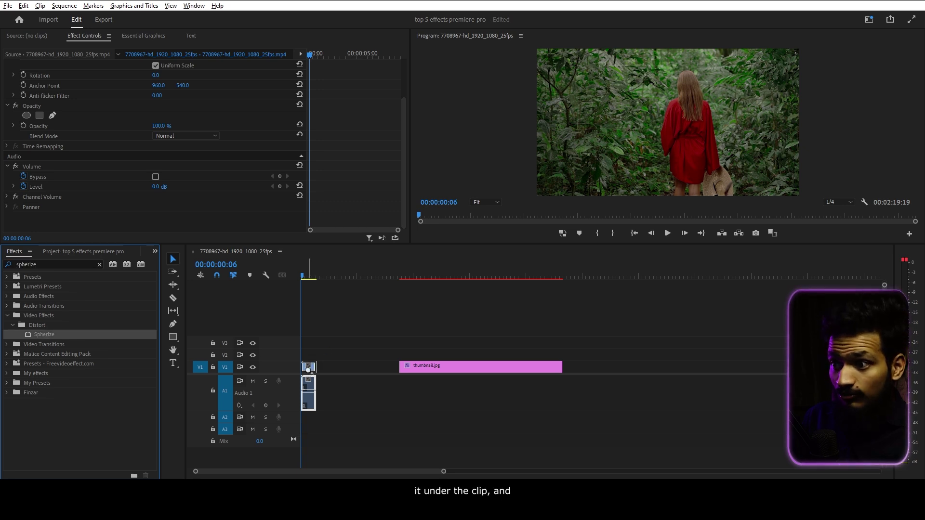
Animate the Spherize radius with keyframes from 0 at 00:00:02:08 to 516 at 00:00:03:13.
click(307, 276)
drag(307, 274, 307, 275)
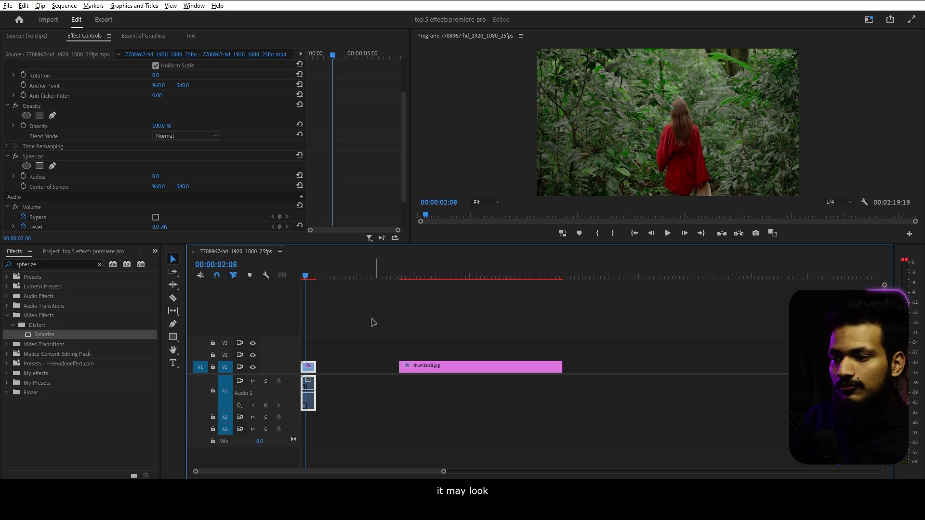
scroll(260, 134, down, 2)
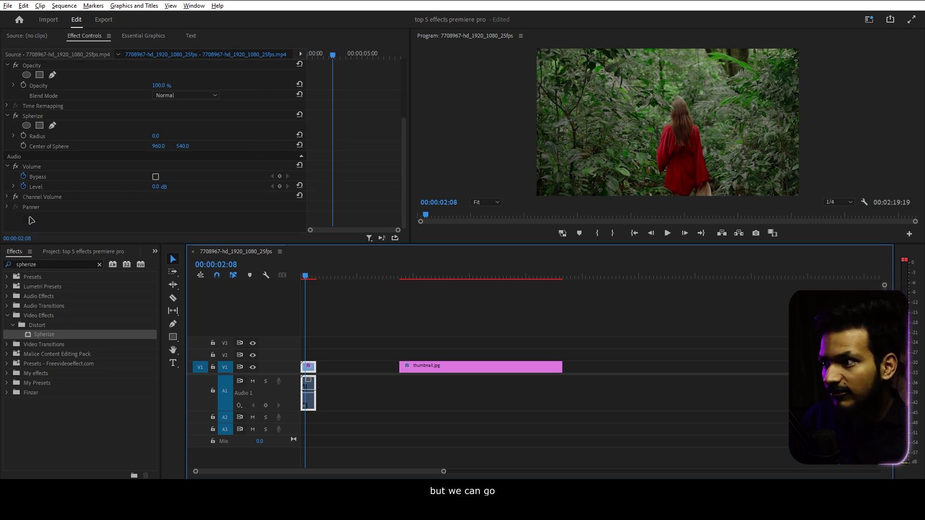
scroll(104, 181, up, 2)
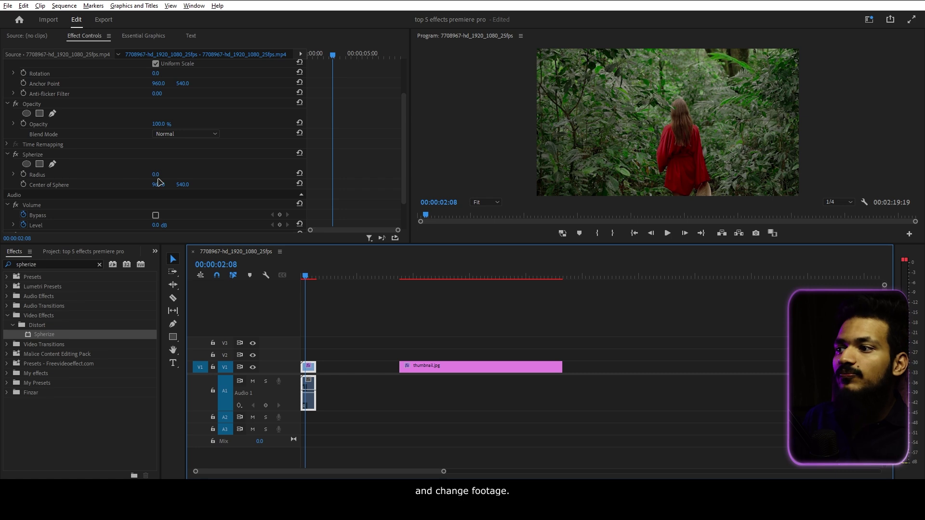
click(23, 174)
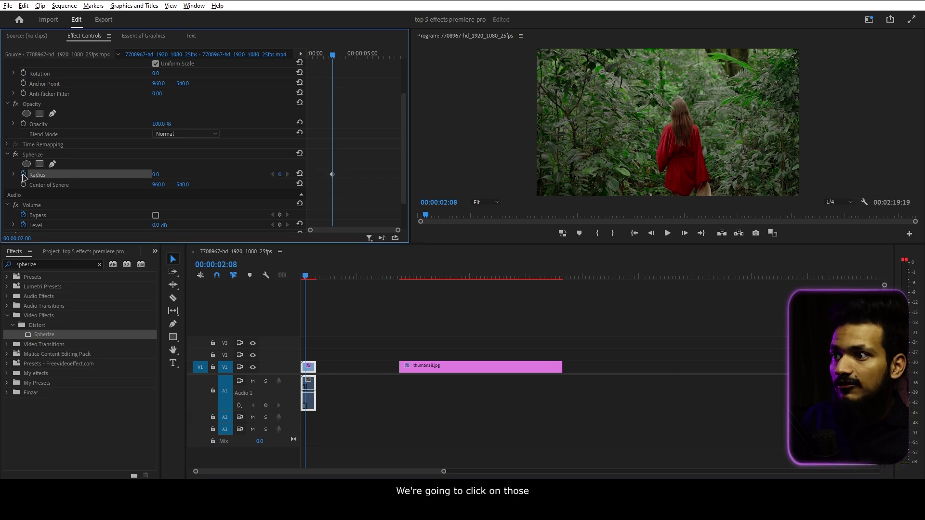
click(361, 55)
drag(361, 54, 346, 54)
drag(156, 174, 304, 174)
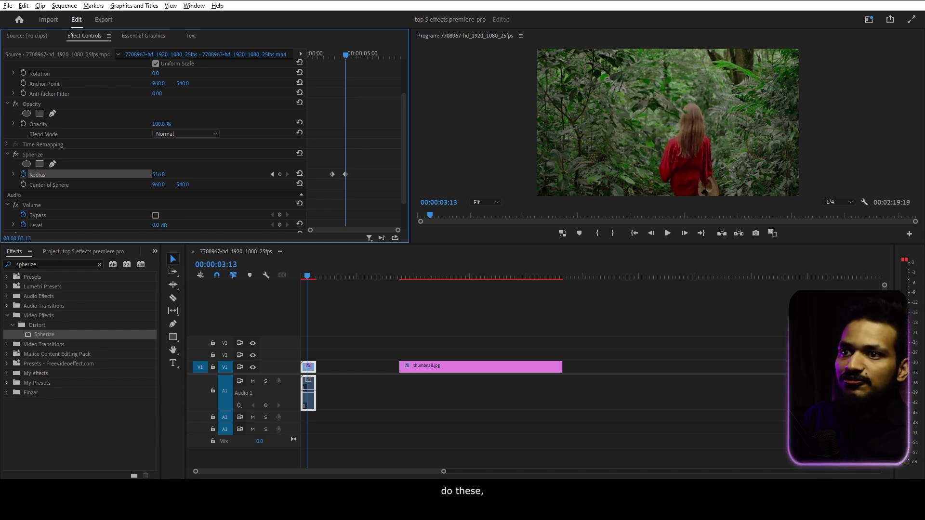
Play back the forest clip from just before the first Spherize radius keyframe to review the animation.
click(329, 55)
mouse_move(330, 57)
mouse_down()
mouse_move(336, 67)
mouse_move(325, 55)
mouse_up()
key(space)
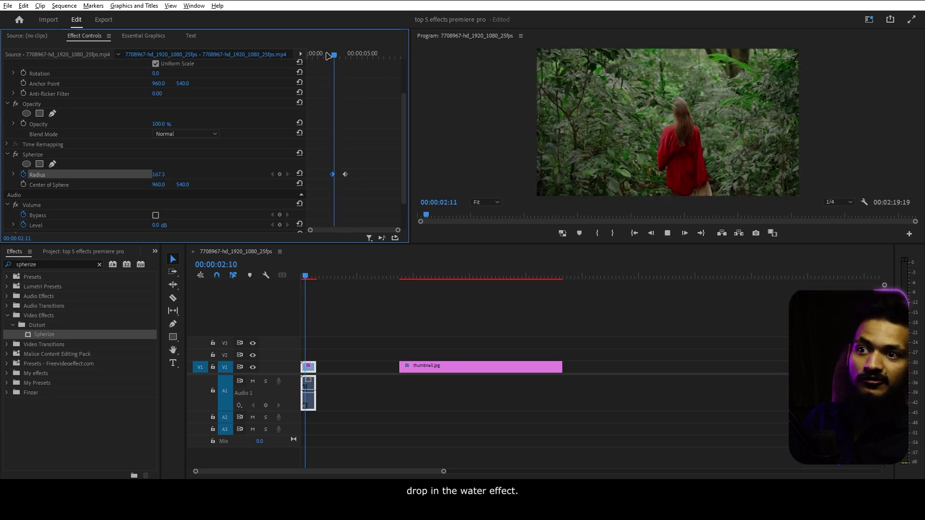
key(space)
Go to the thumbnail clip around 00:01:11:08 and remove its Grid effect.
click(437, 277)
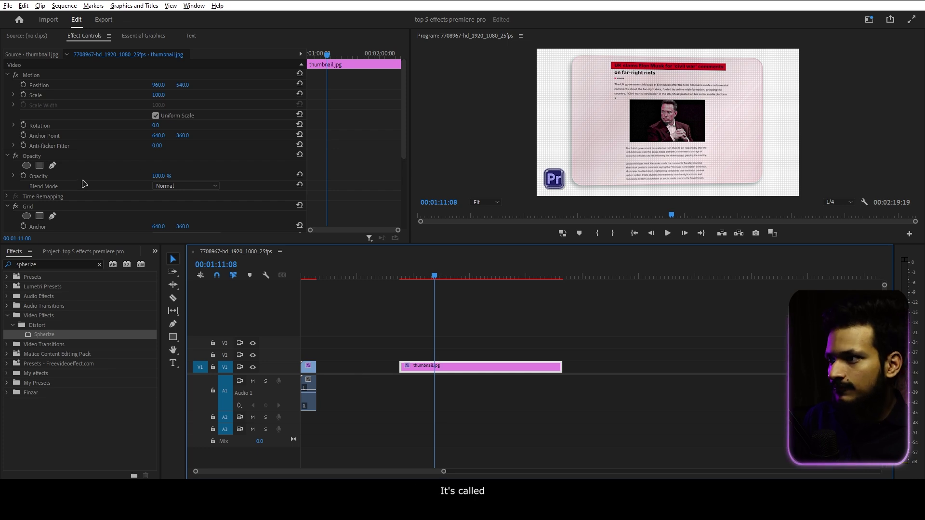
scroll(86, 184, down, 3)
click(88, 148)
key(Delete)
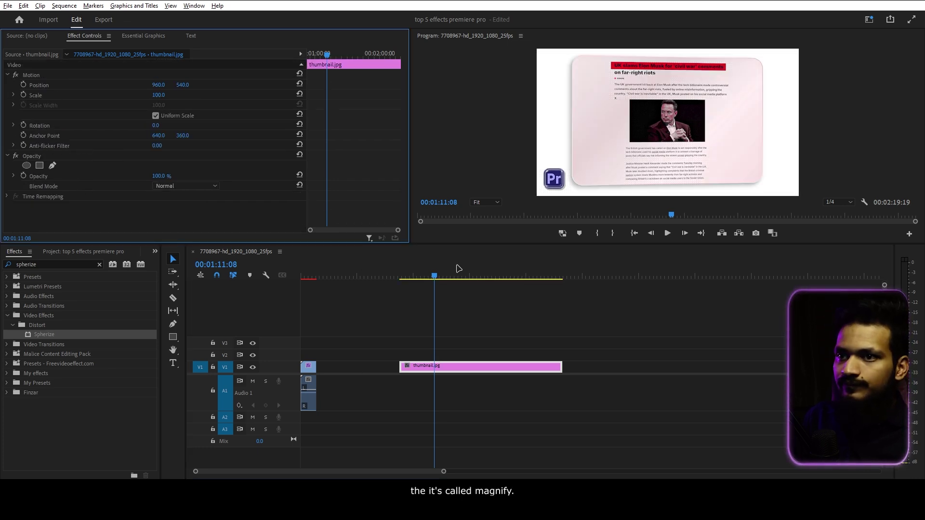
Find the Magnify effect and apply it to the thumbnail clip.
click(76, 265)
text(man)
key(BackSpace)
text(gnify)
drag(43, 382, 491, 369)
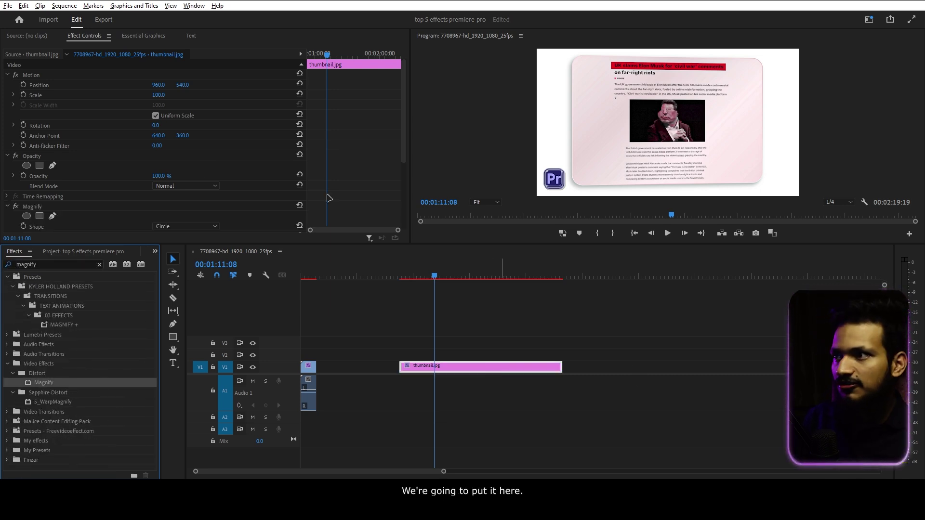
Set Magnify to a Circle centered at 388, 85 over the start of the red headline, with magnification 176 and size 80.
scroll(210, 124, down, 3)
click(185, 116)
click(179, 124)
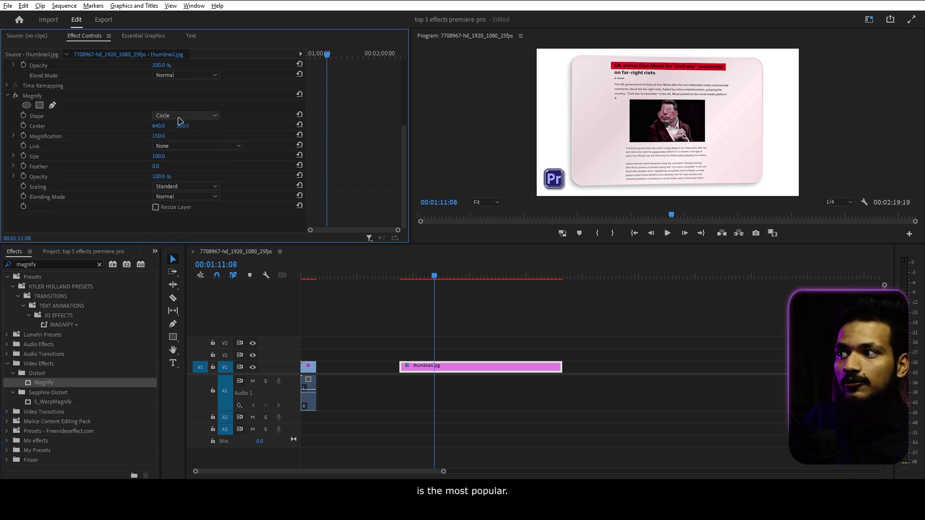
drag(190, 127, 87, 127)
mouse_move(159, 127)
mouse_down()
mouse_move(37, 127)
mouse_move(157, 127)
mouse_up()
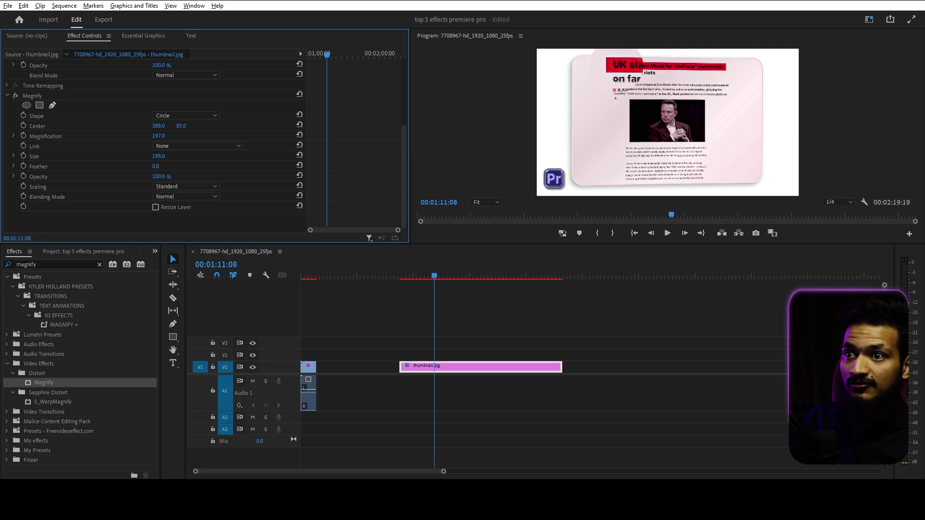
Animate the Magnify center with keyframes from 388, 85 at 00:01:11:08 to 843, 85 at 00:01:27:12, and return to the first keyframe.
click(24, 126)
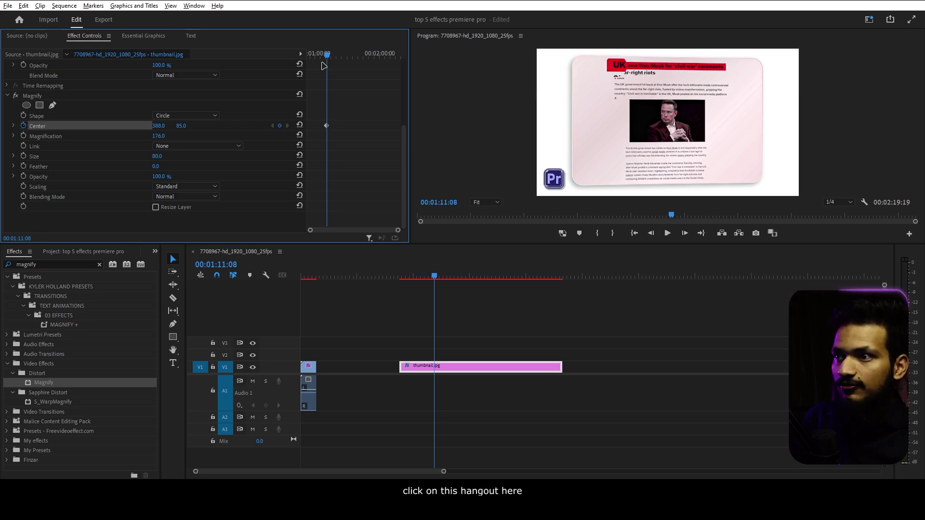
drag(332, 55, 344, 54)
drag(159, 125, 183, 125)
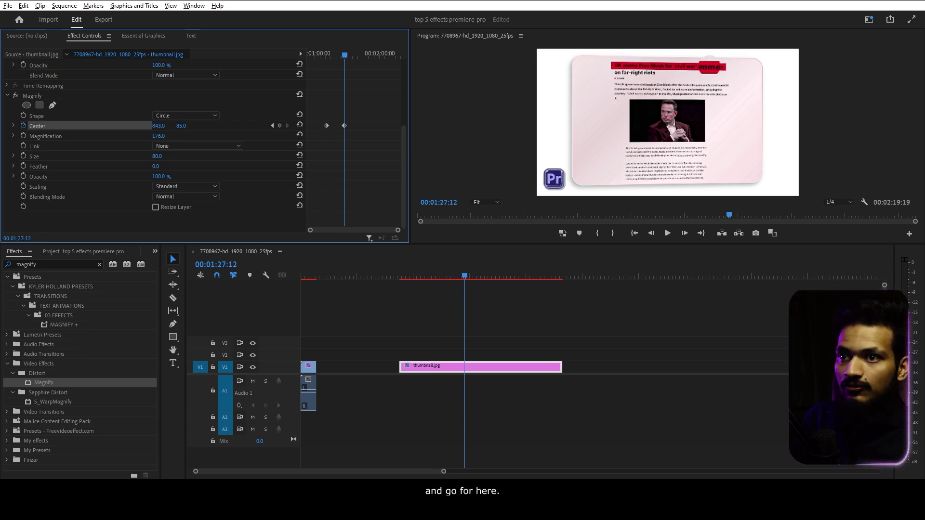
click(327, 55)
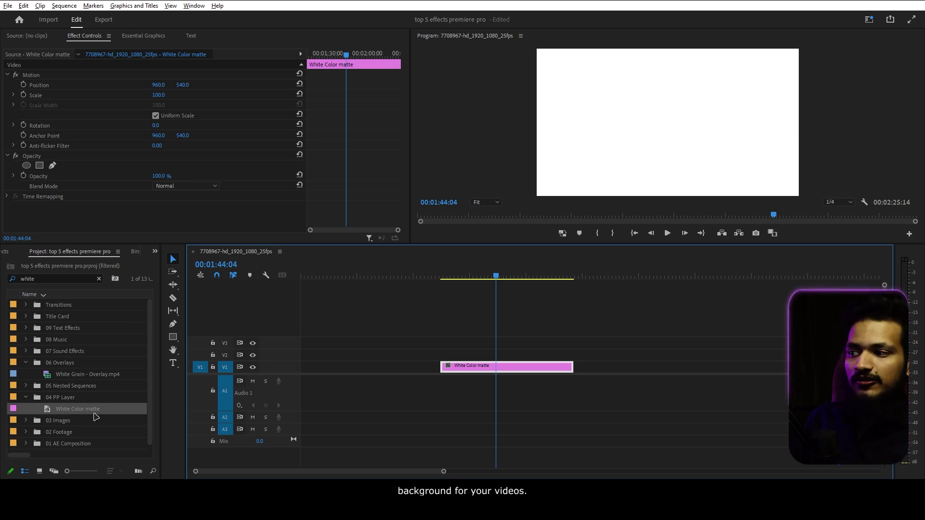
Find the Ramp effect and apply it to the White Color matte clip.
click(2, 253)
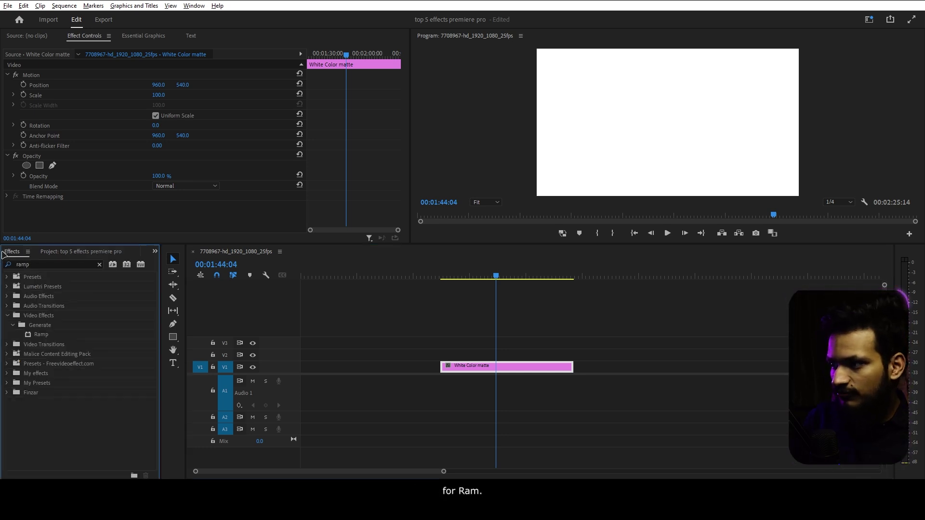
click(38, 335)
drag(36, 337, 504, 368)
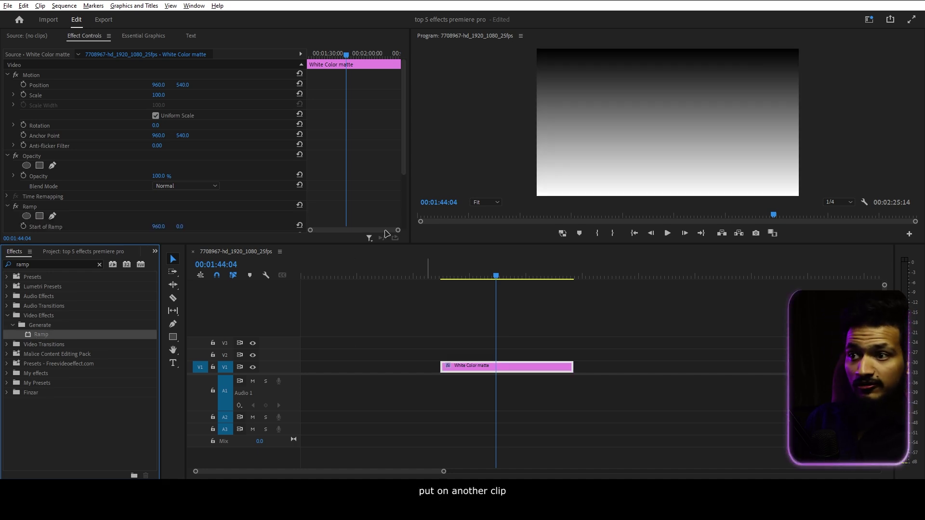
Try red as the Ramp start color and set it back to black (000000).
scroll(102, 159, down, 4)
click(157, 157)
click(468, 295)
key(Return)
click(159, 156)
drag(385, 212, 181, 49)
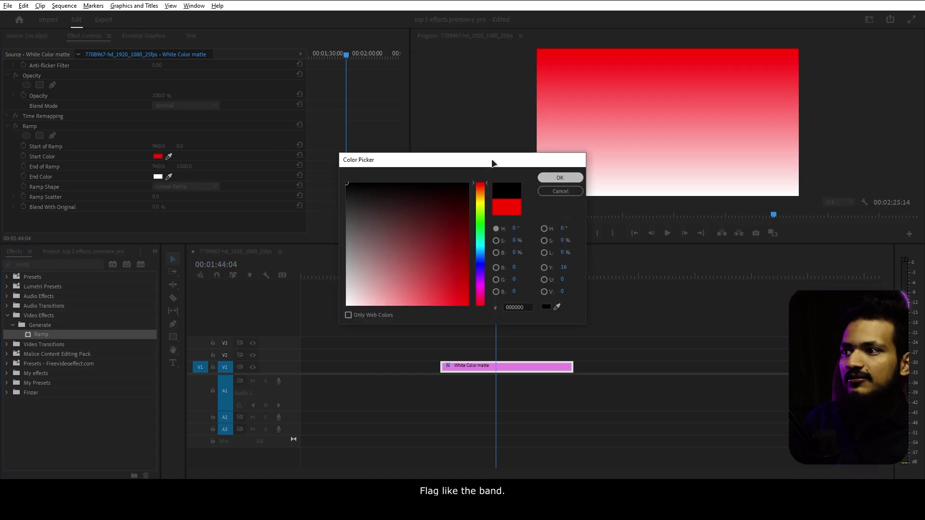
key(Return)
Set the Ramp end color to pink FF00CC and change the ramp shape to Radial Ramp.
click(158, 176)
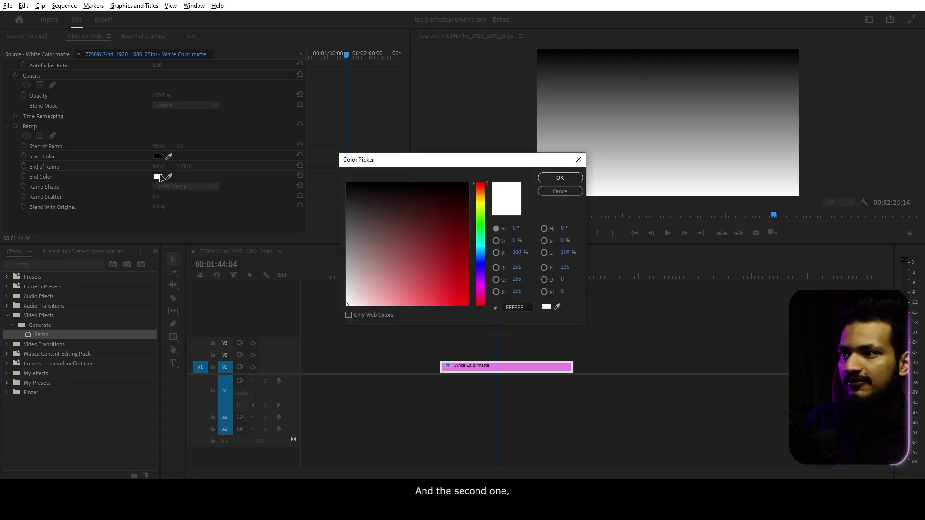
click(481, 292)
click(450, 291)
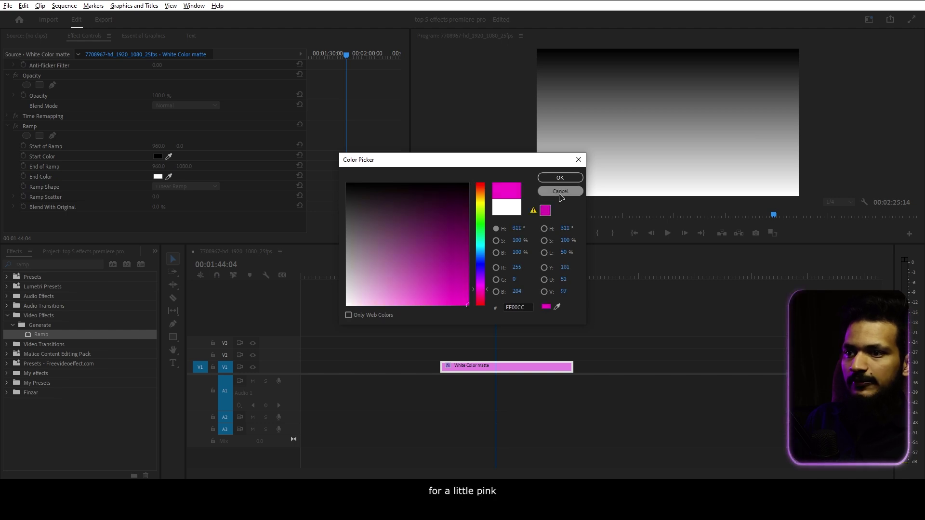
click(560, 178)
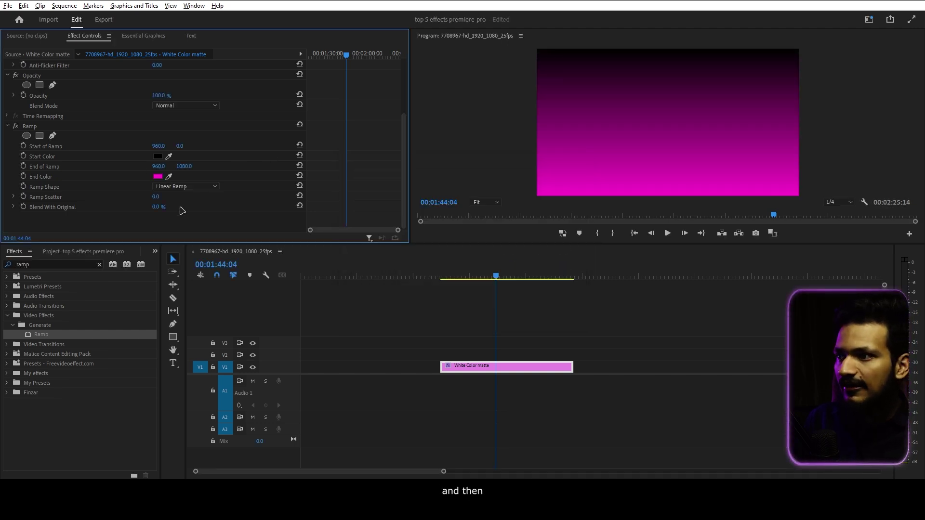
click(190, 187)
click(188, 206)
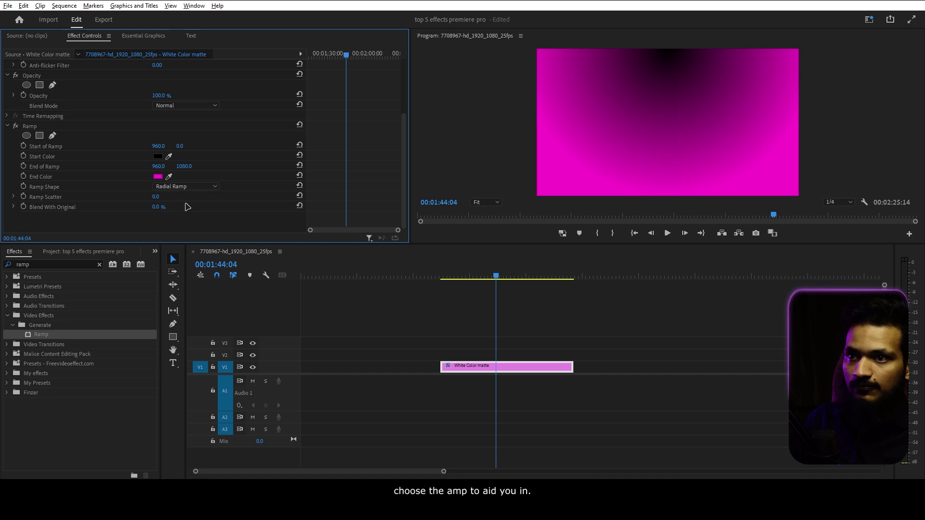
Change the Ramp start color to purple B300E7 and the end color to black 000000.
click(159, 156)
click(482, 283)
click(449, 290)
click(560, 178)
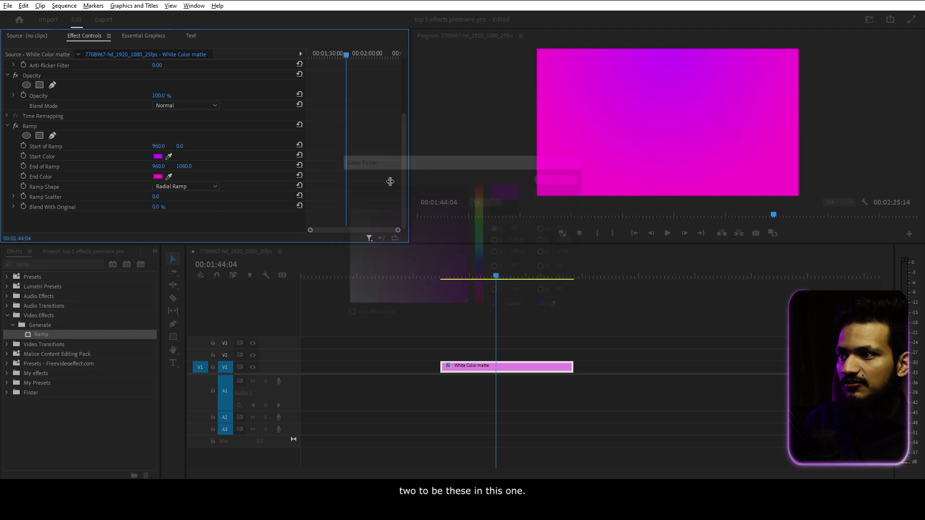
click(158, 177)
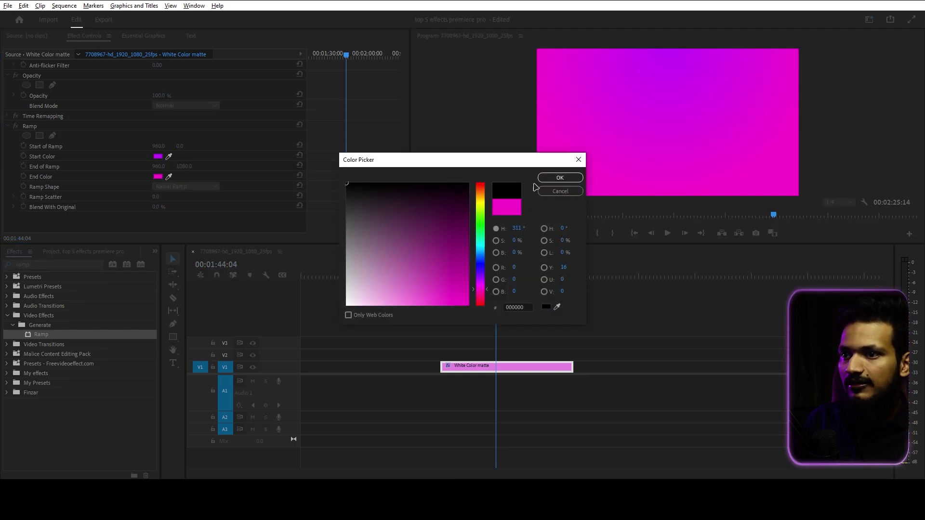
click(560, 178)
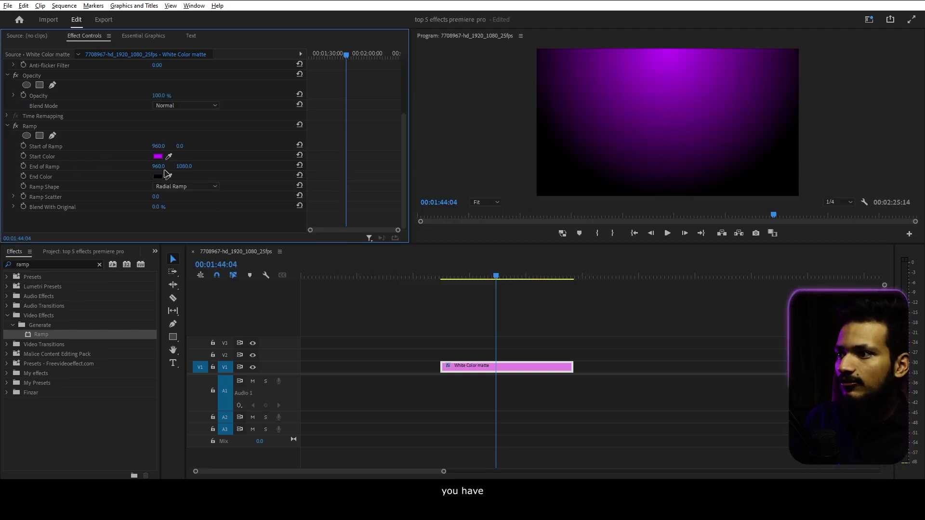
Extend the end of the ramp to 960, 1862 and change the start color to red E70000.
drag(187, 166, 251, 166)
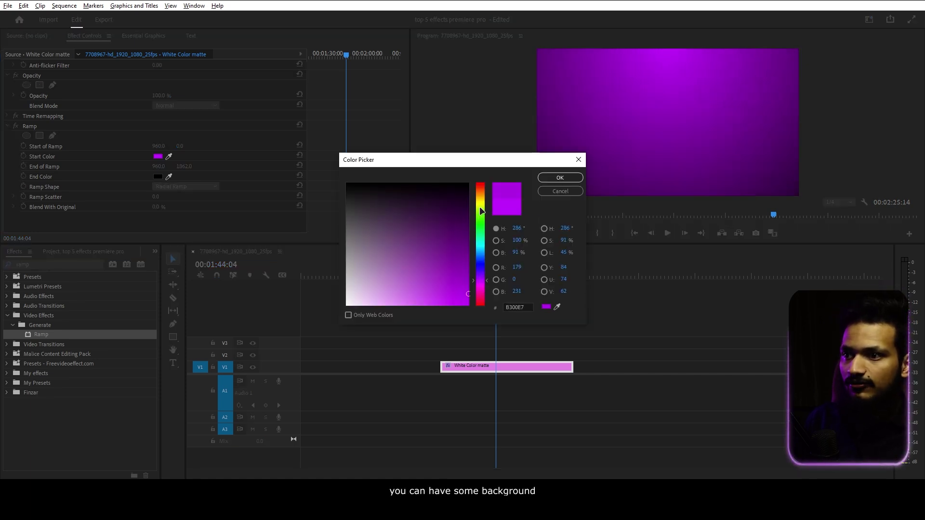
drag(481, 210, 480, 182)
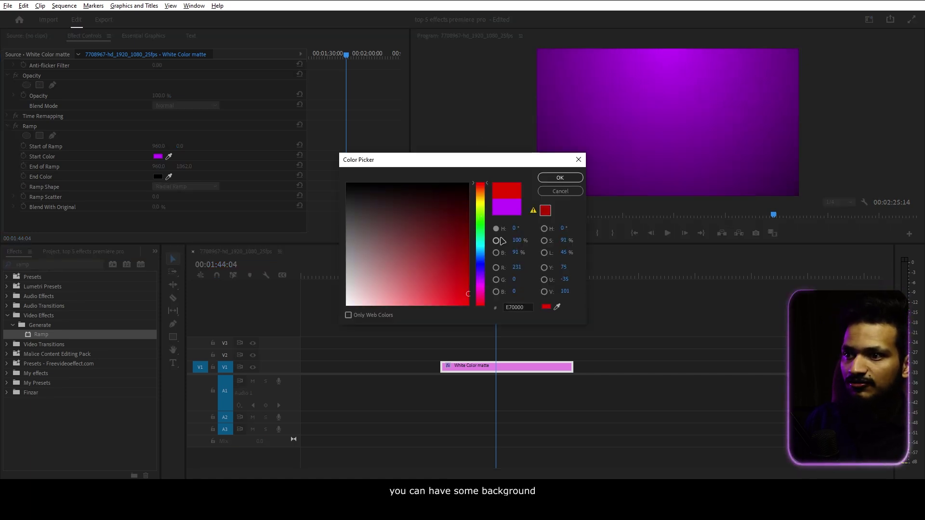
click(560, 178)
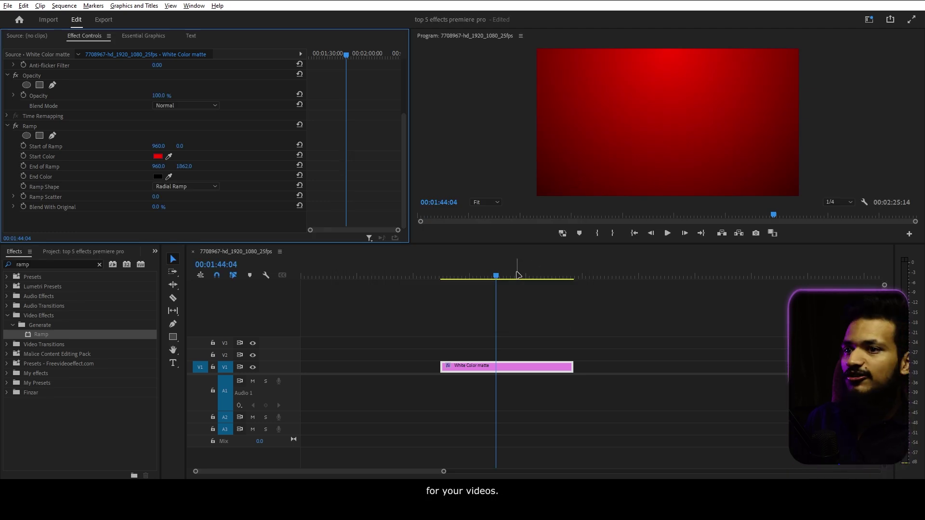
Delete the White Color matte clip from the timeline.
click(537, 370)
key(Delete)
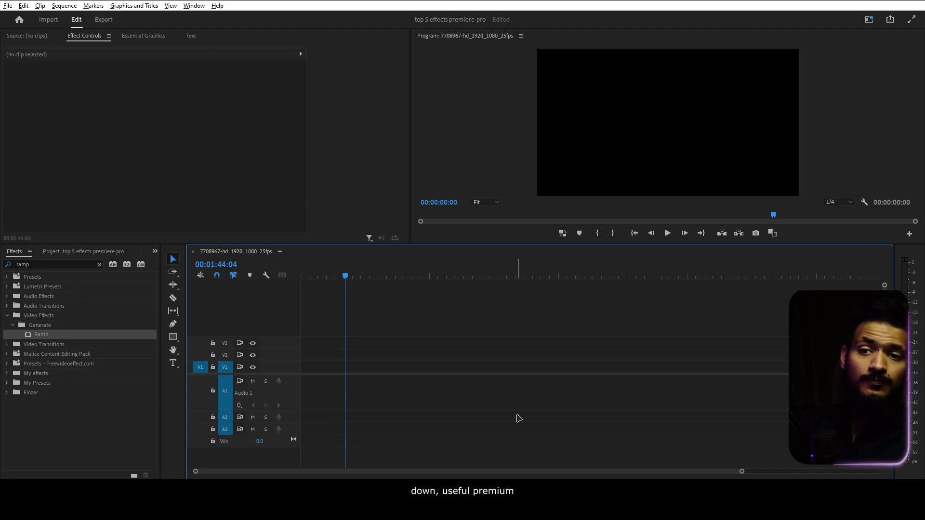